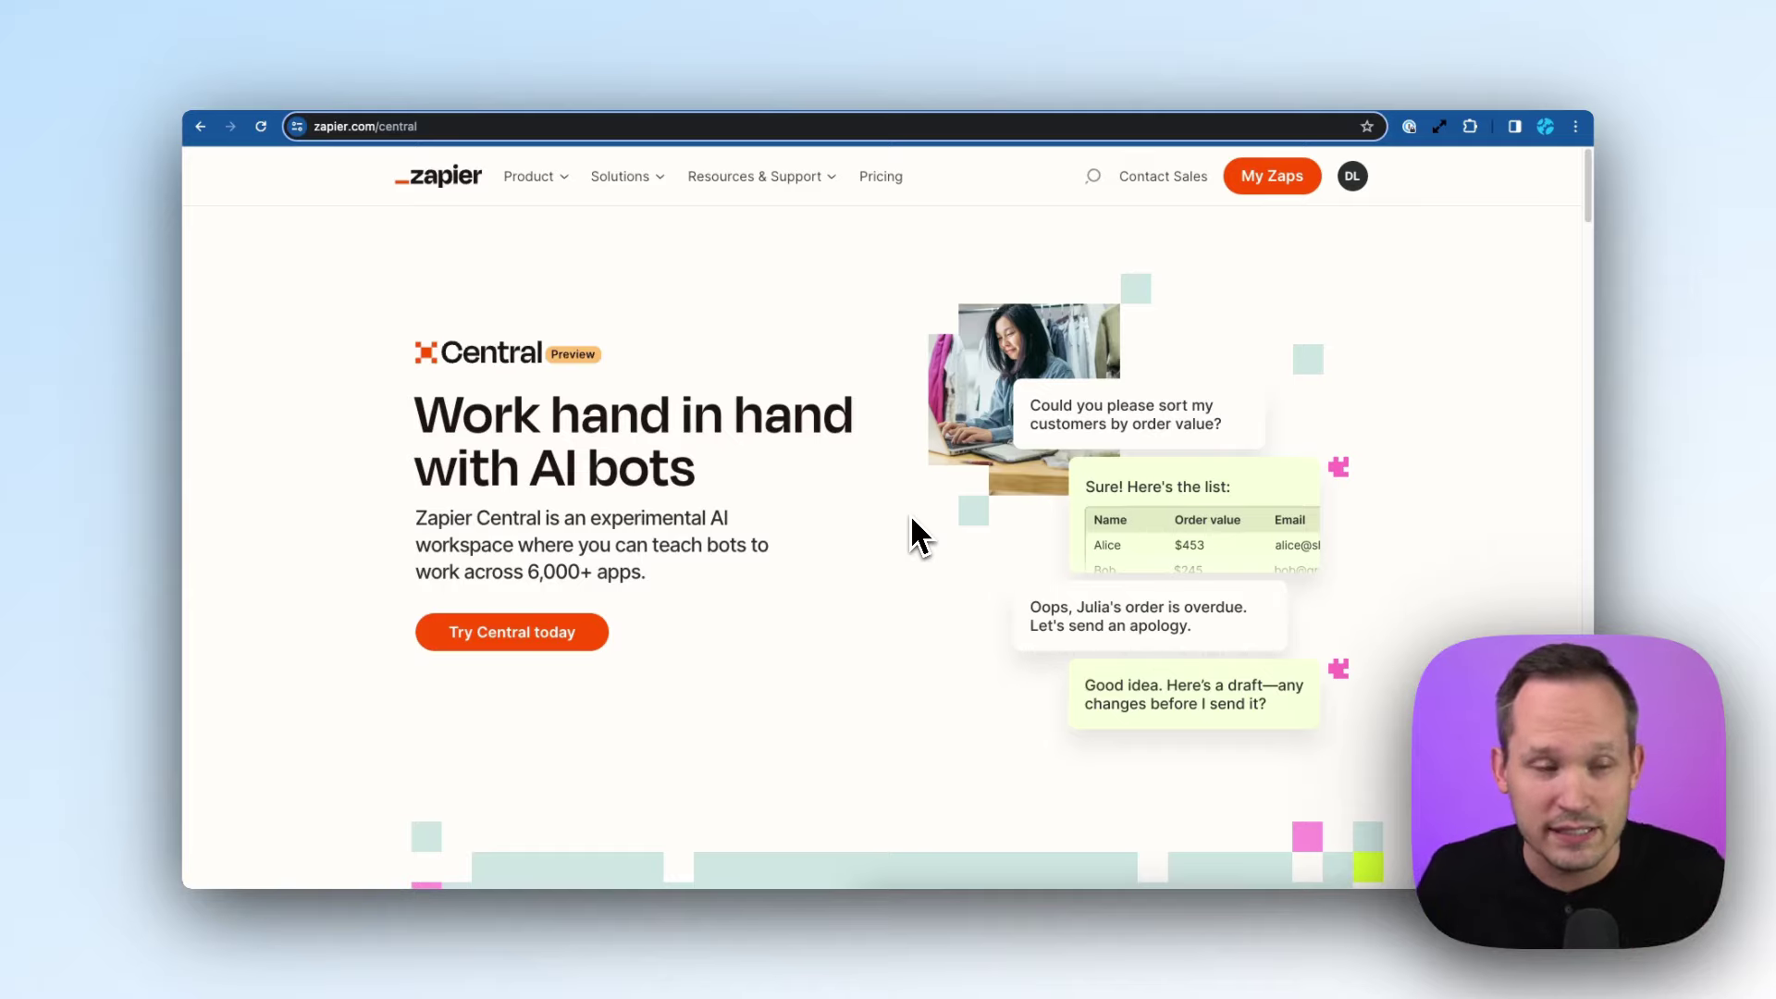
Create a new Central bot named 'Orders Bot' and bring up the data source app choices
scroll(912, 520, "down", 15)
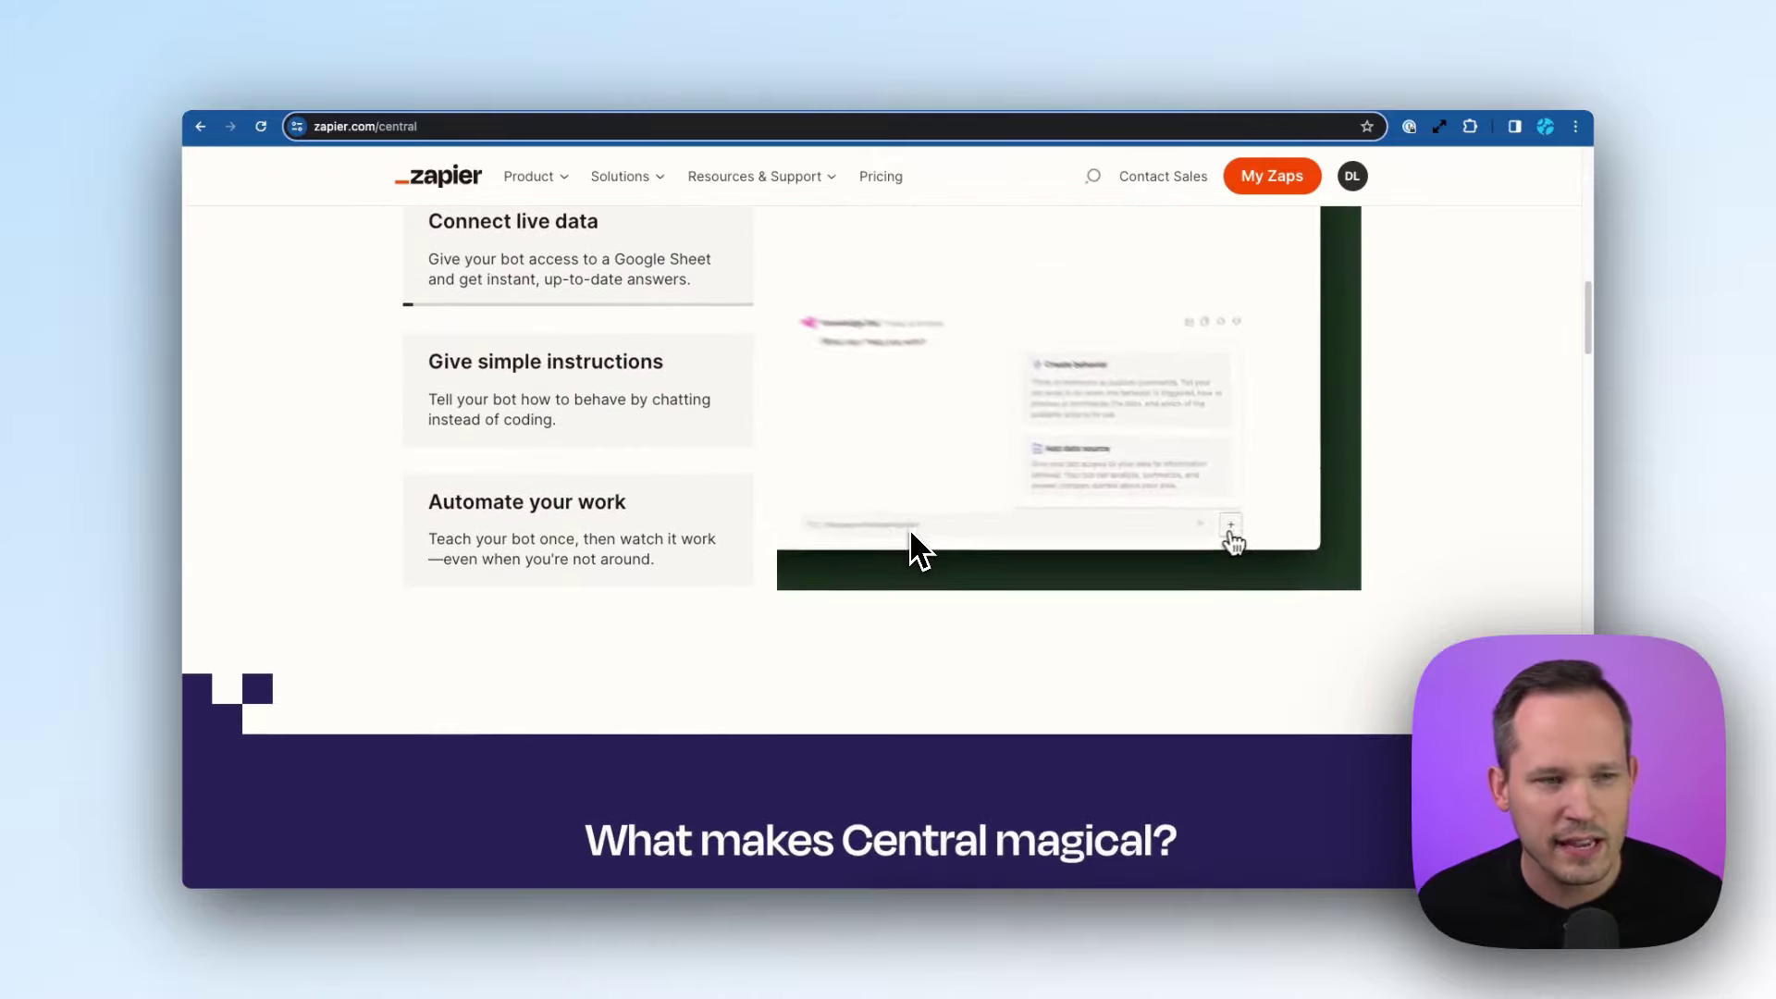
scroll(910, 535, "up", 2)
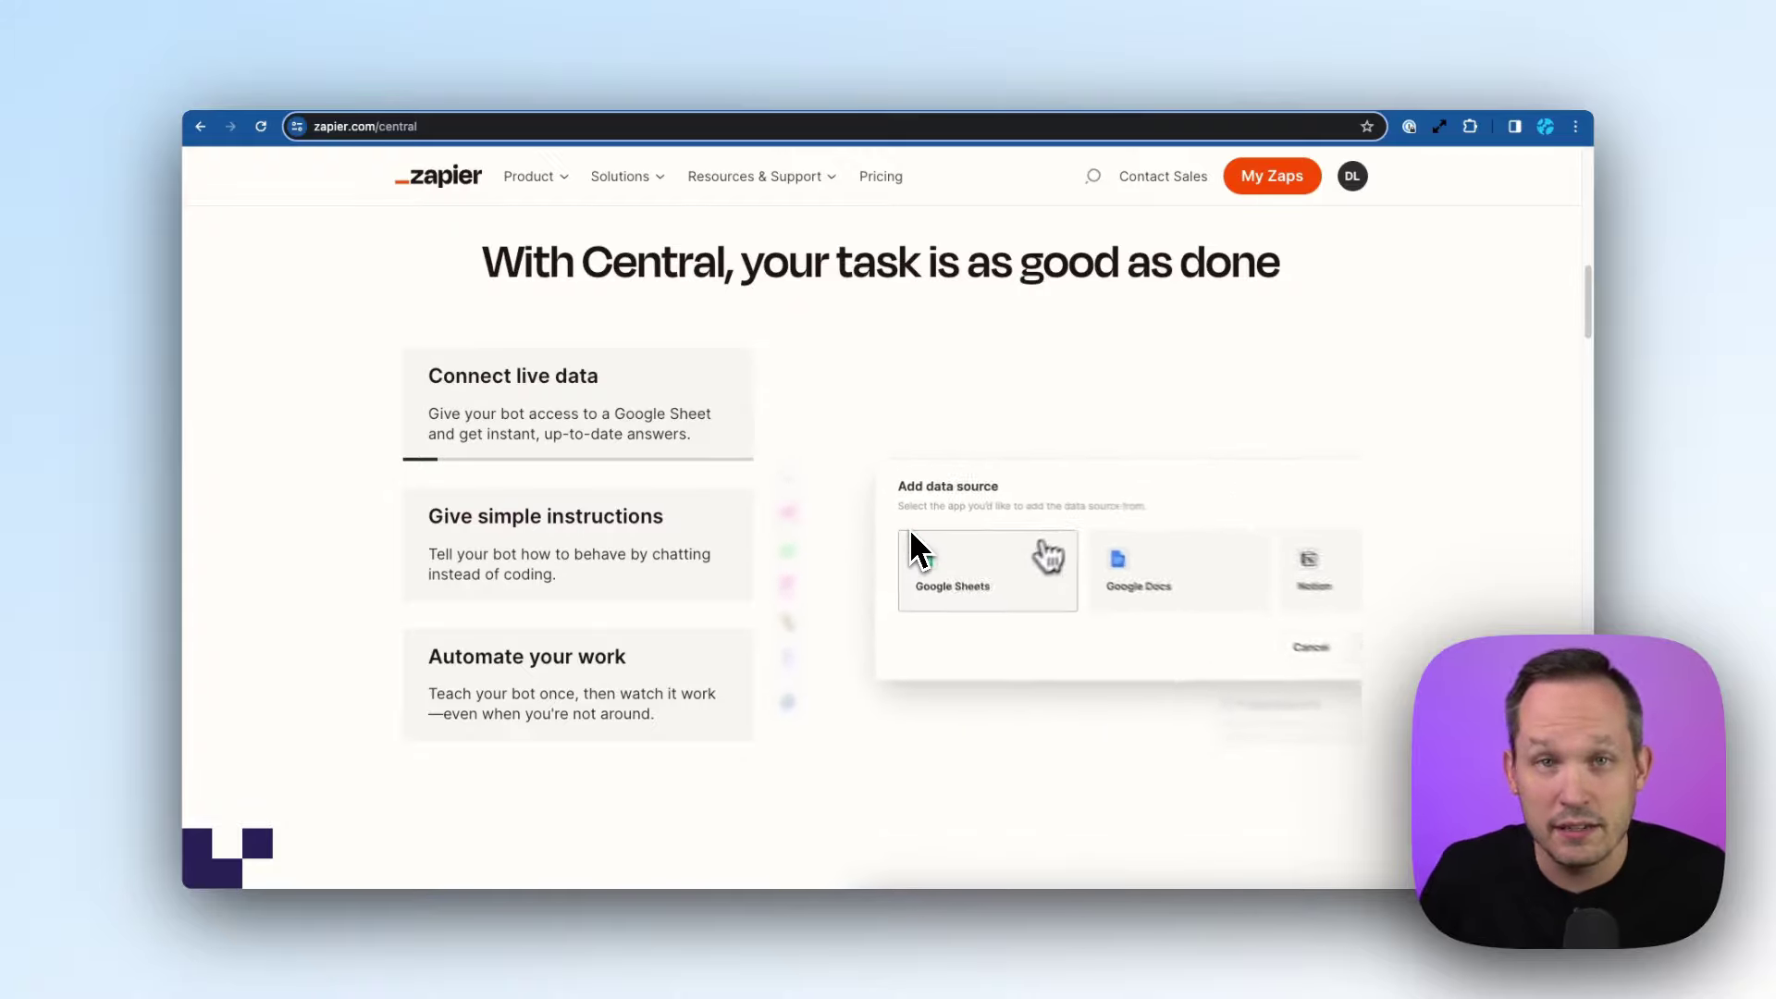
scroll(640, 636, "down", 15)
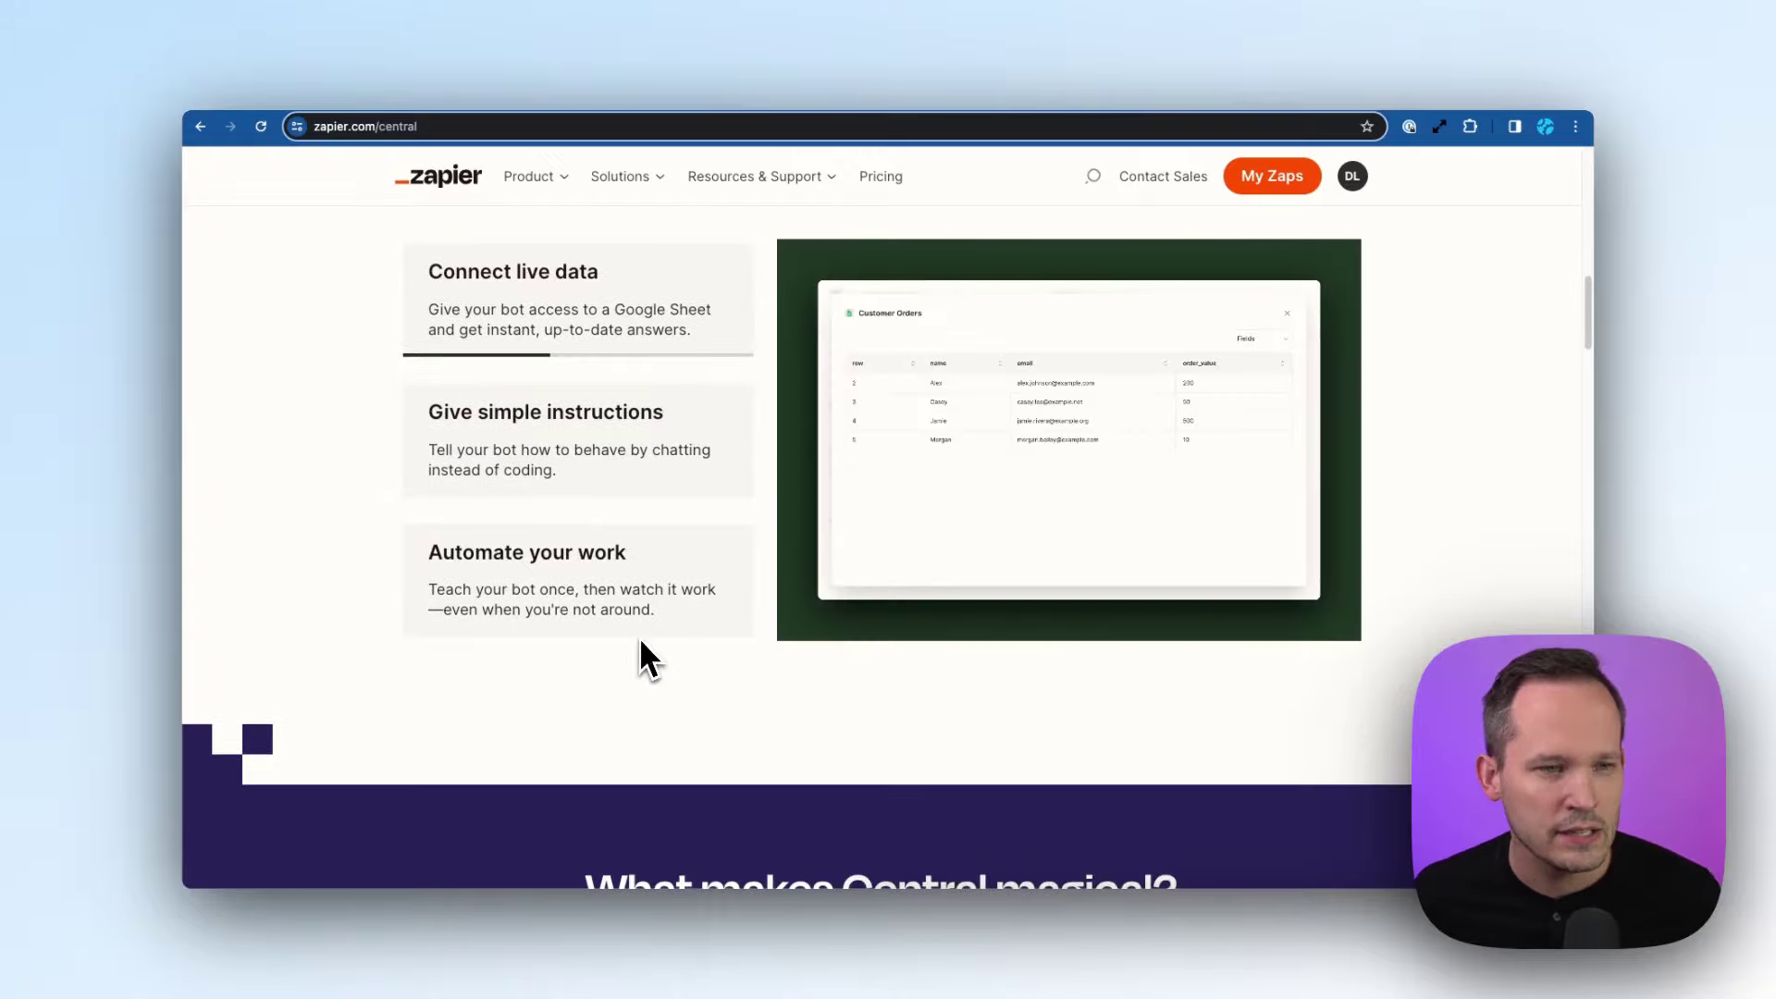
scroll(640, 636, "up", 6)
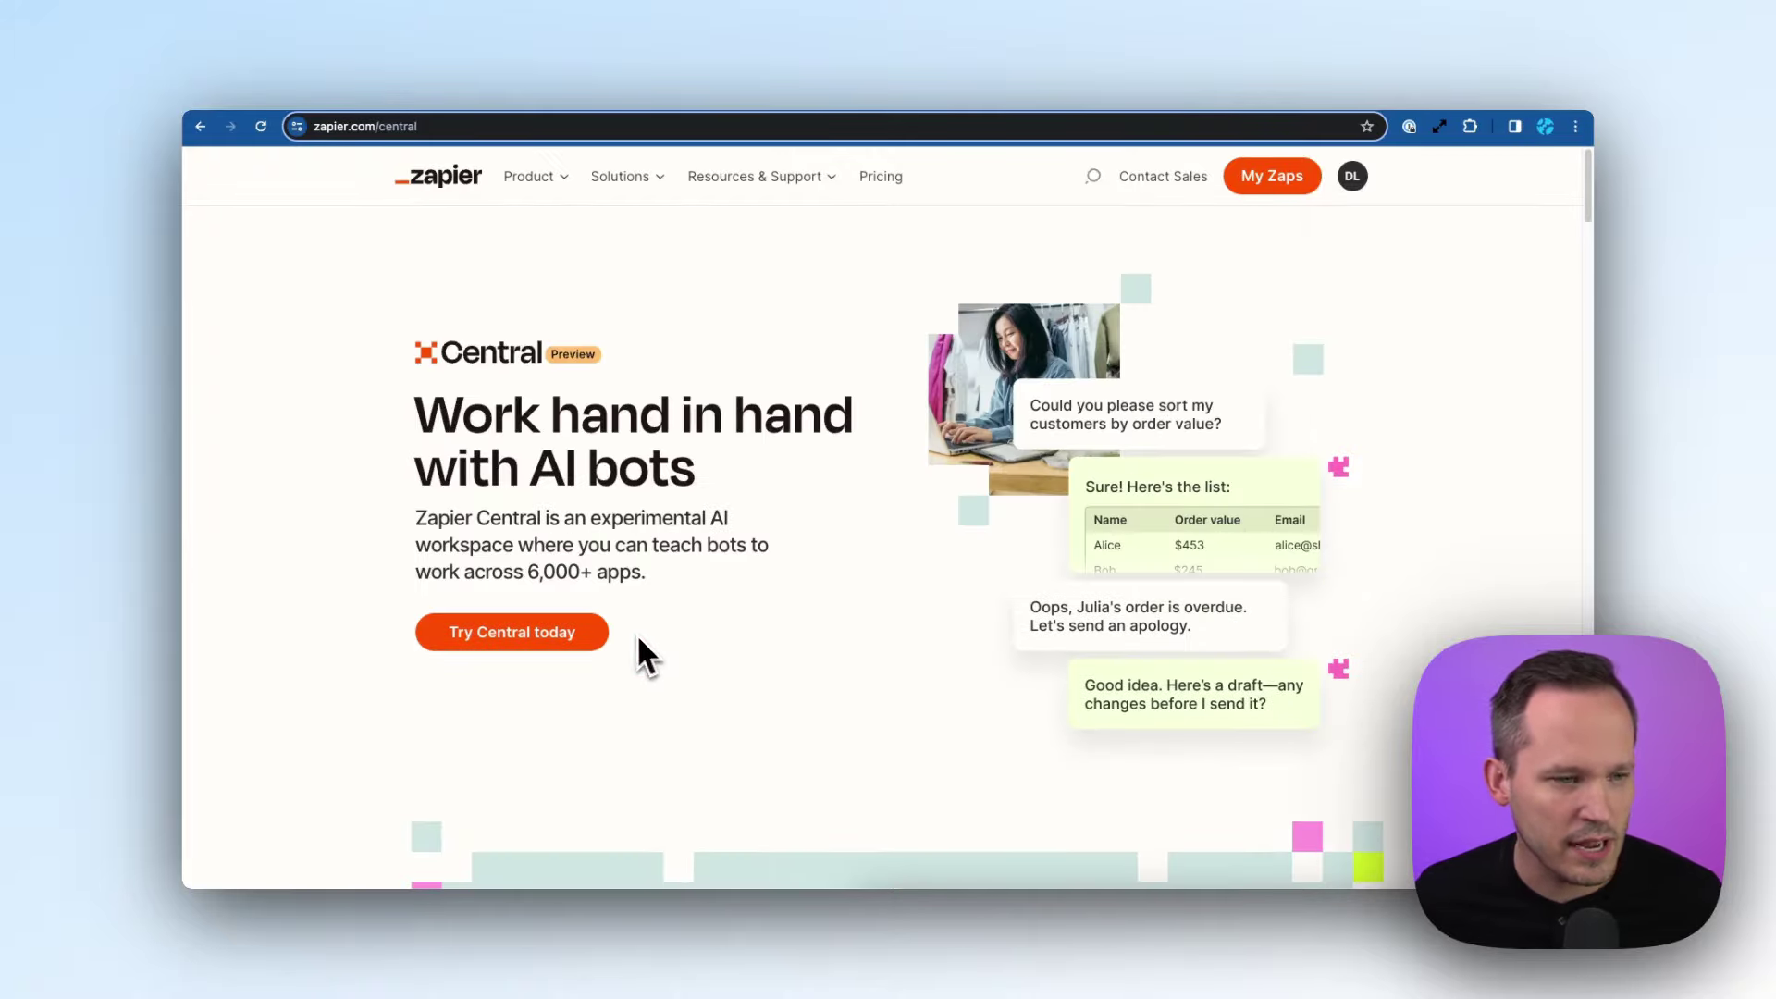
left_click(553, 640)
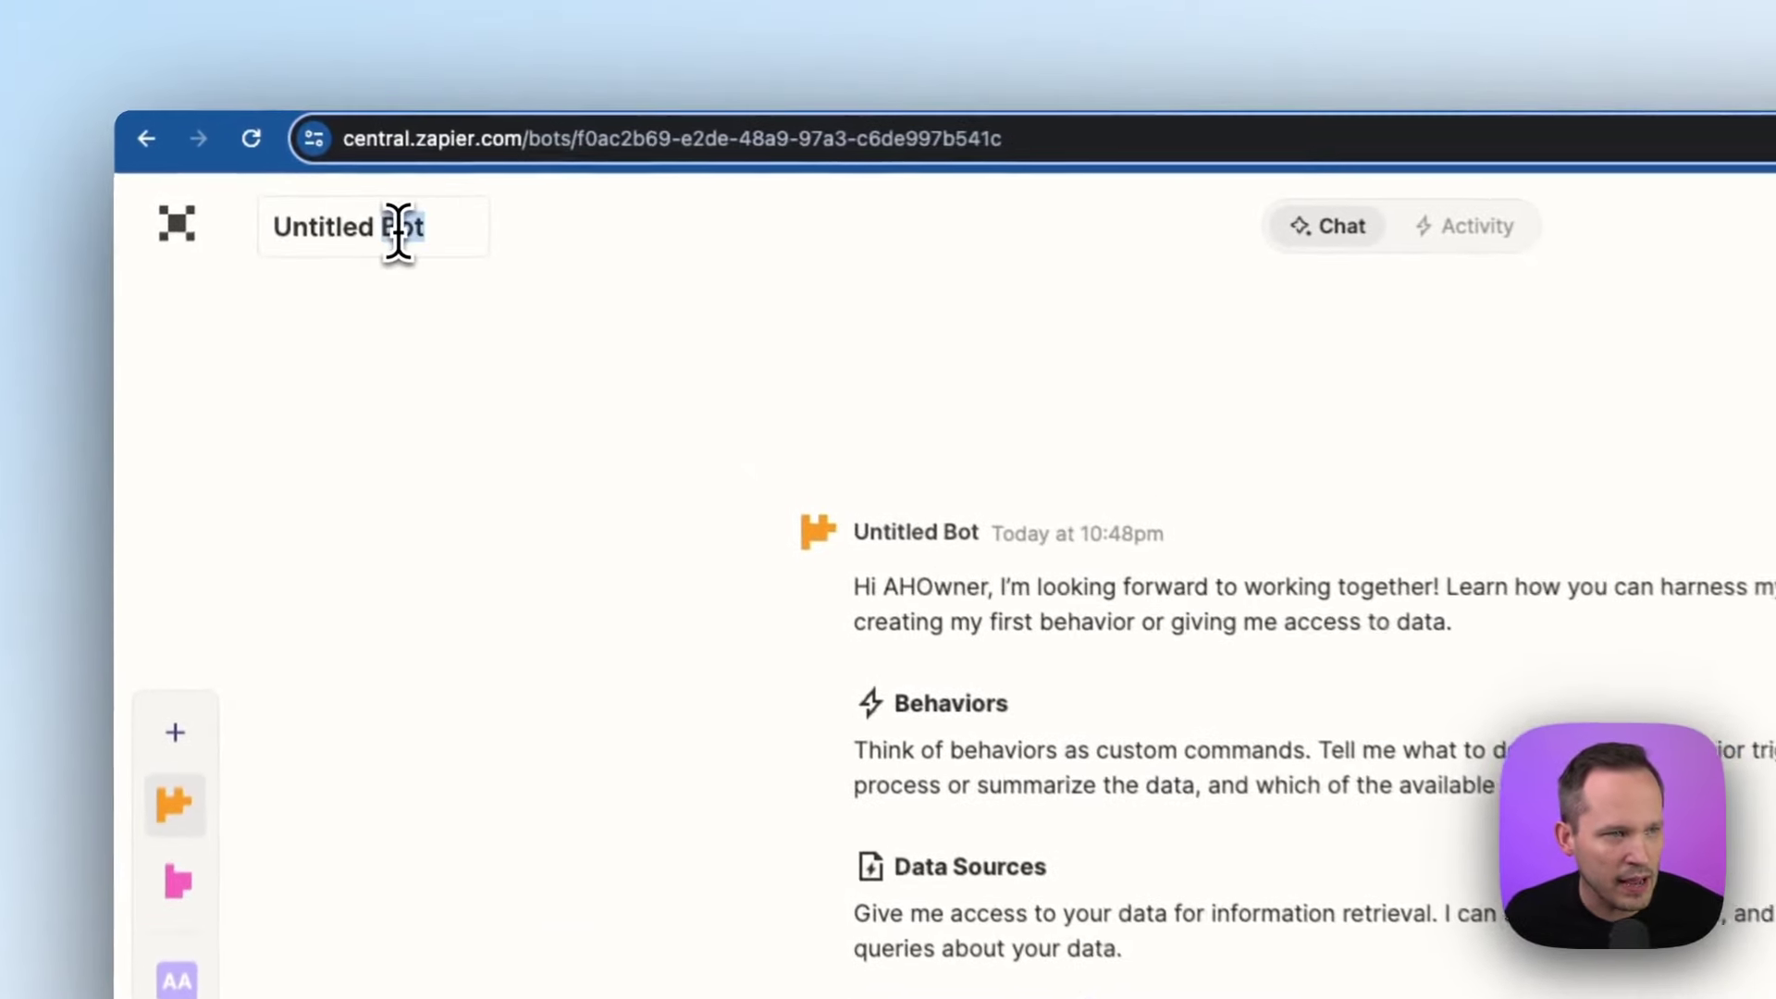
left_click(345, 178)
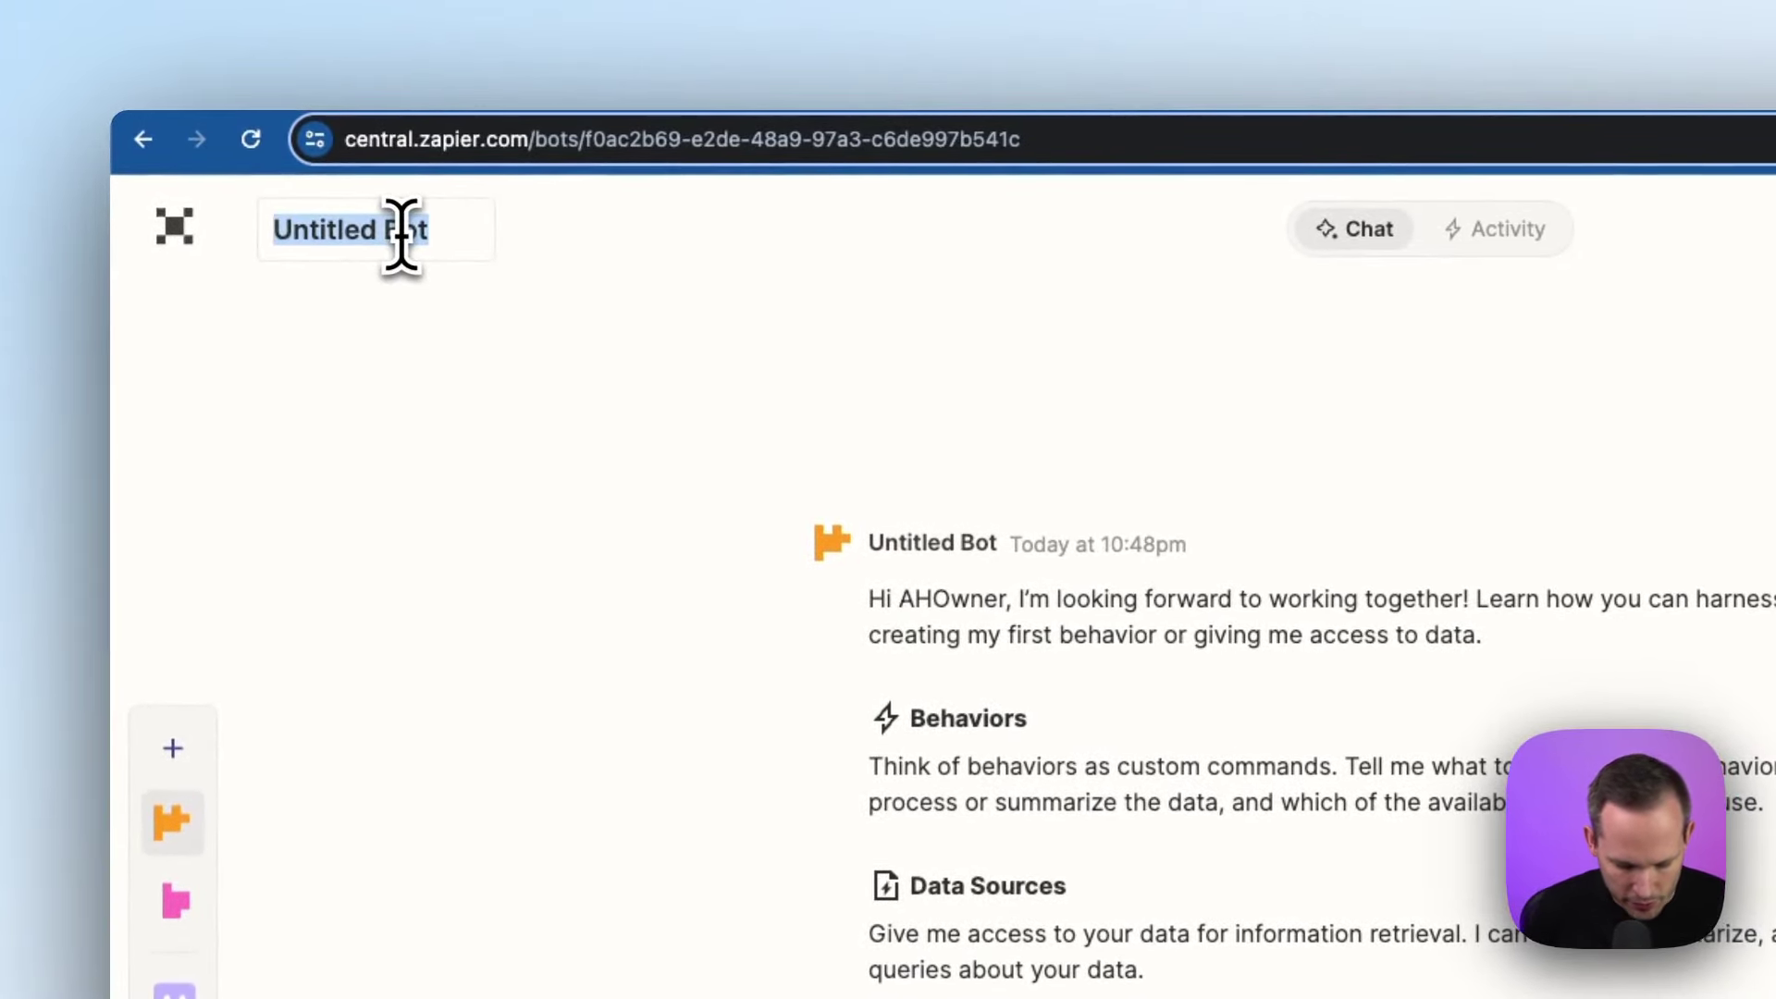
type("Orders B")
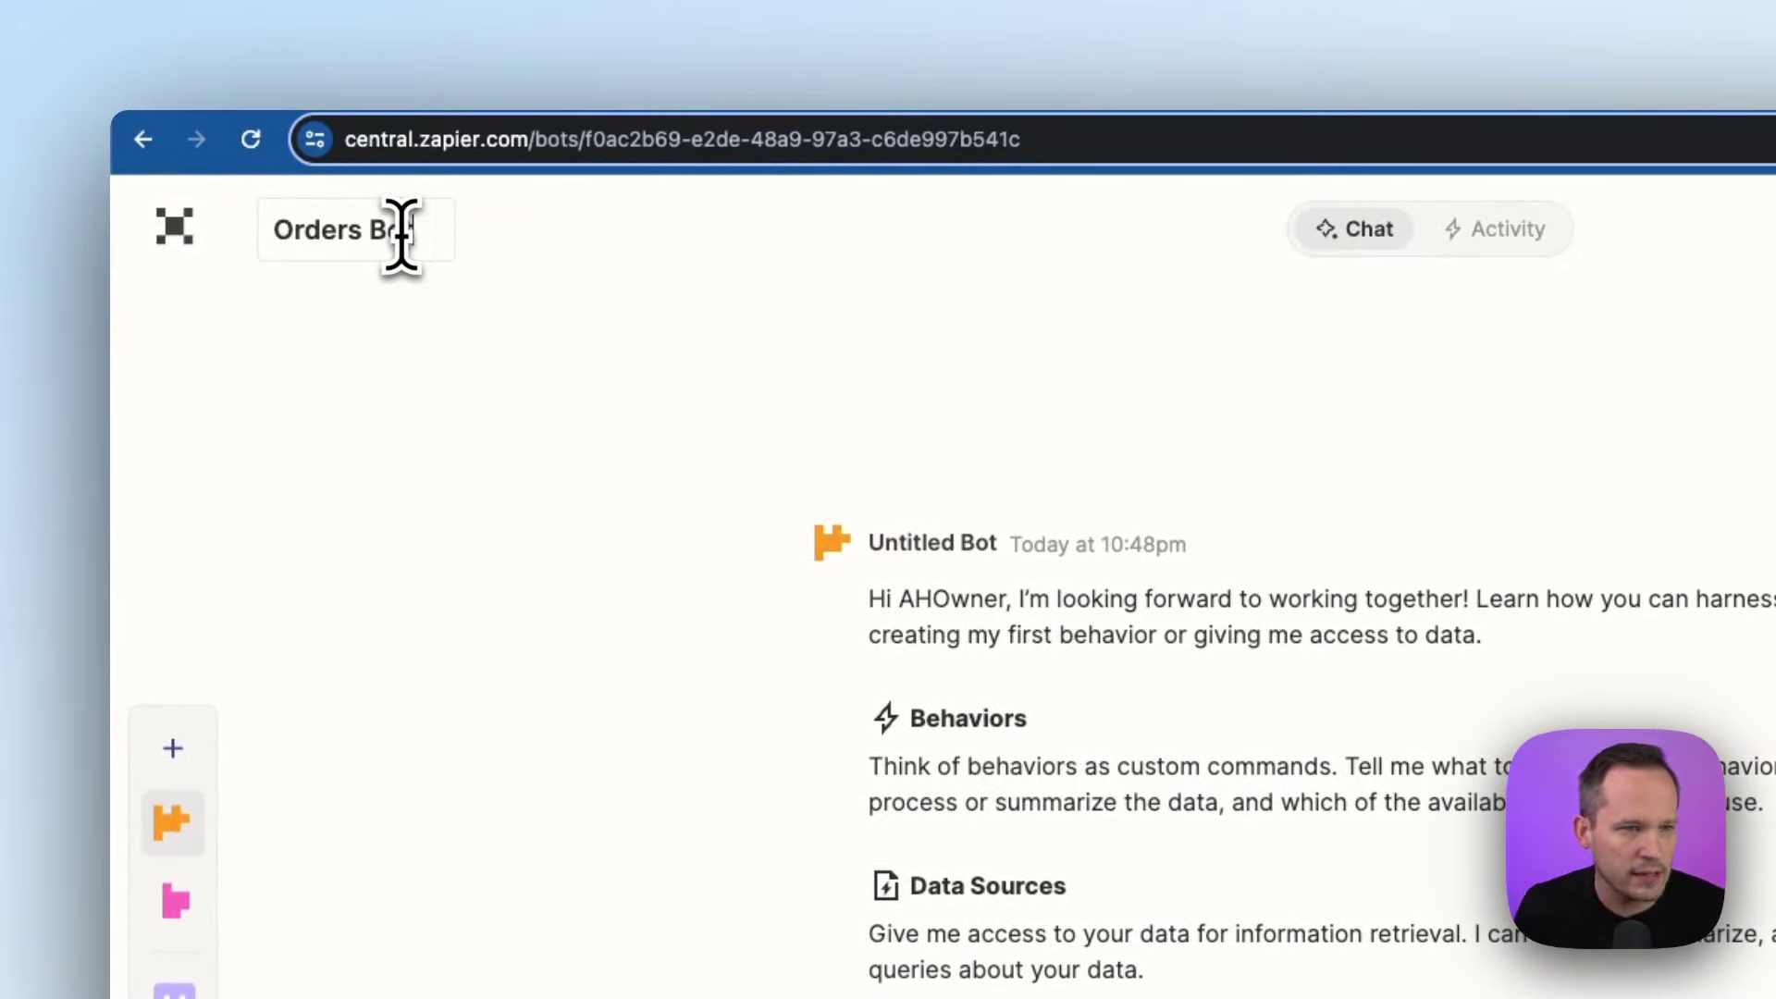
key("Return")
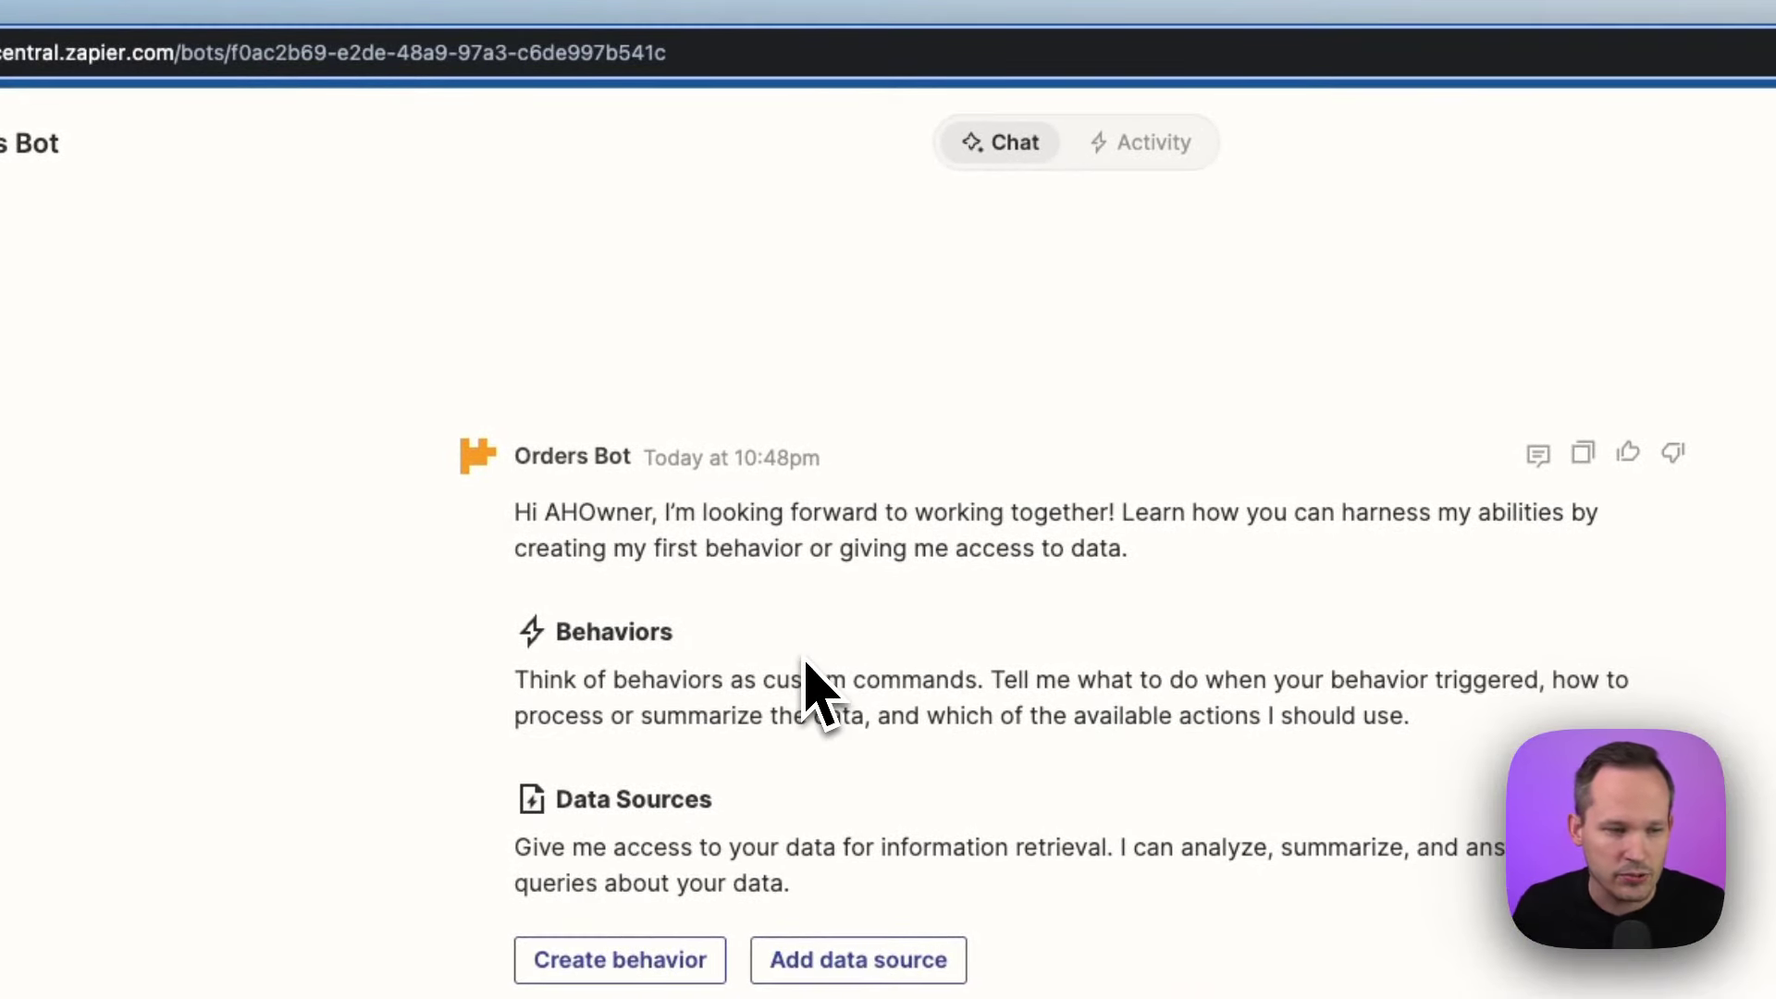
left_click(870, 956)
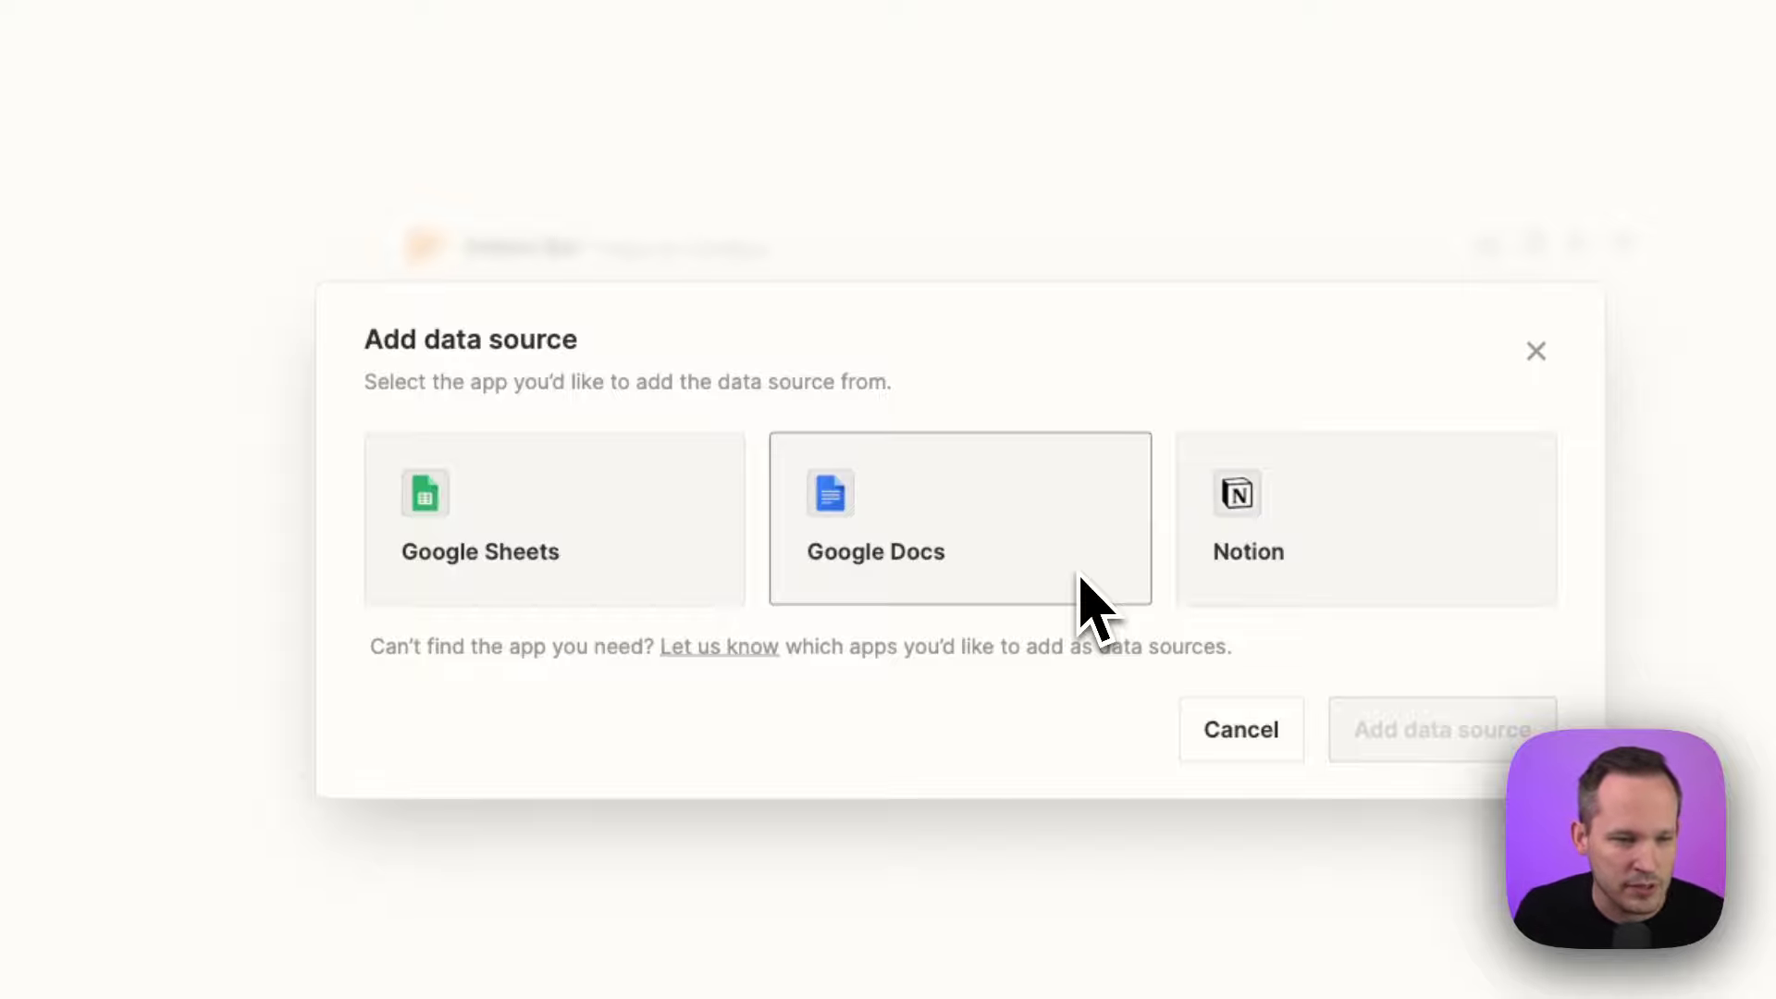
Attach the Order Data Google Sheets spreadsheet to Orders Bot and confirm it appears as a source
left_click(648, 583)
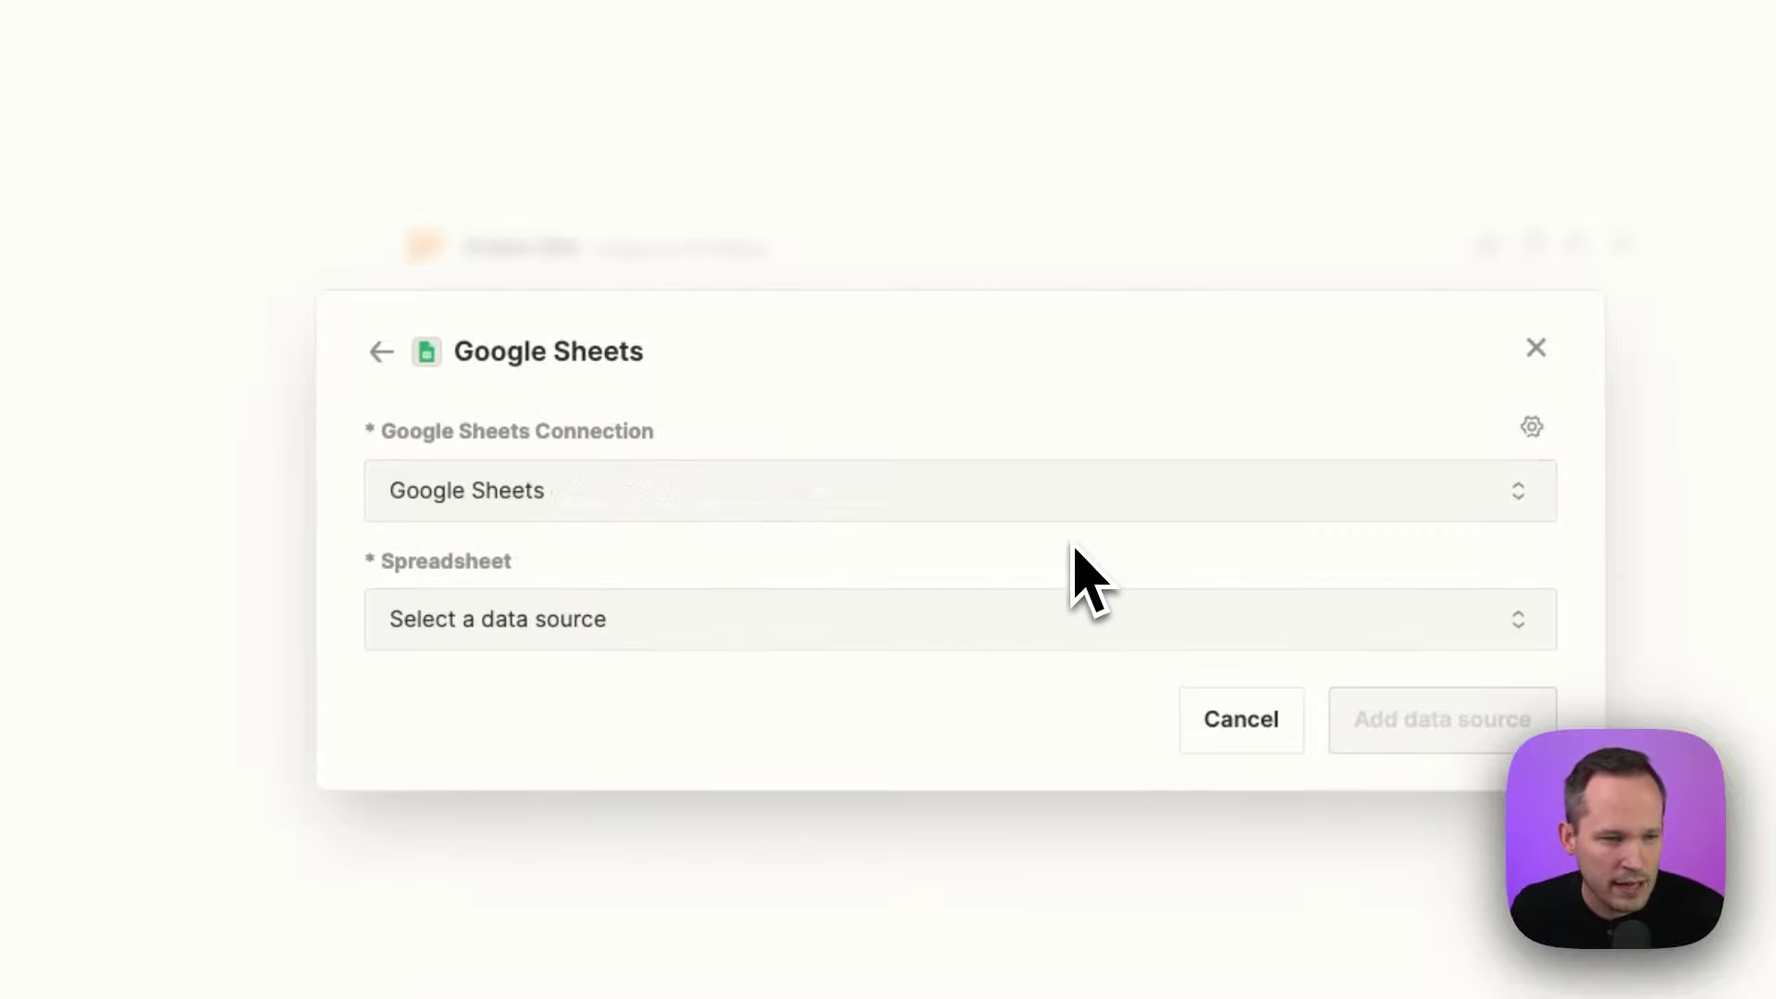
left_click(1036, 622)
left_click(733, 277)
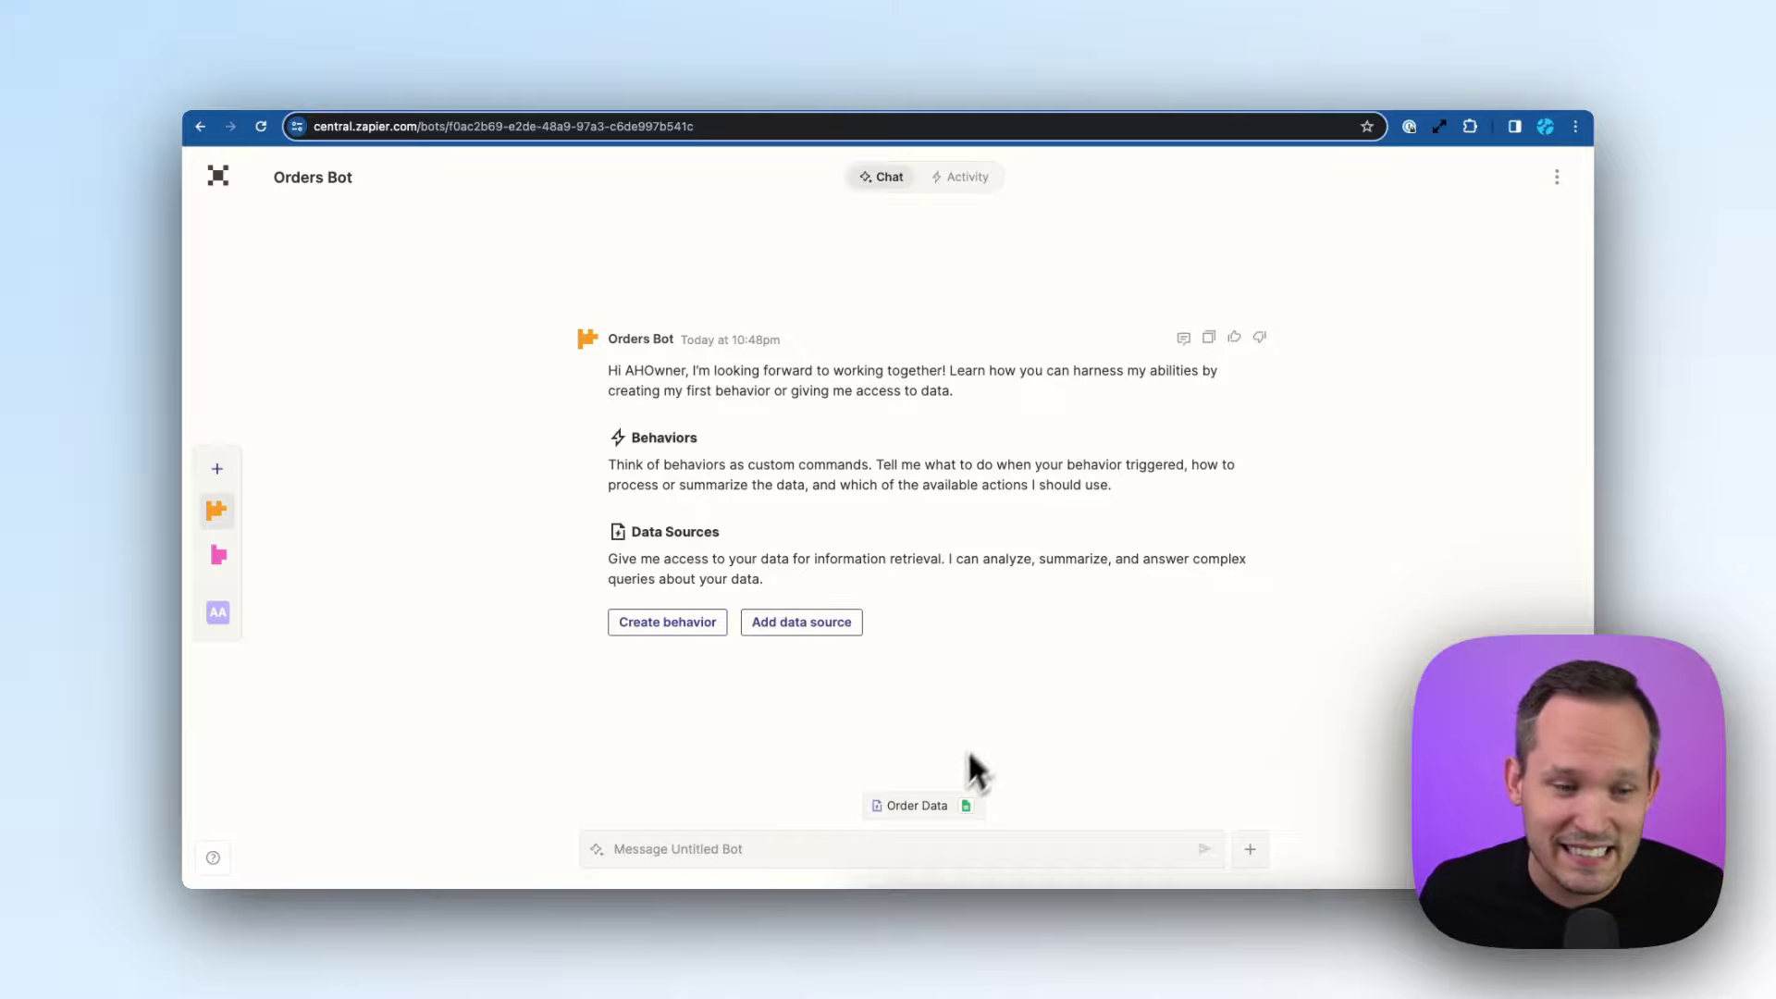
left_click(940, 806)
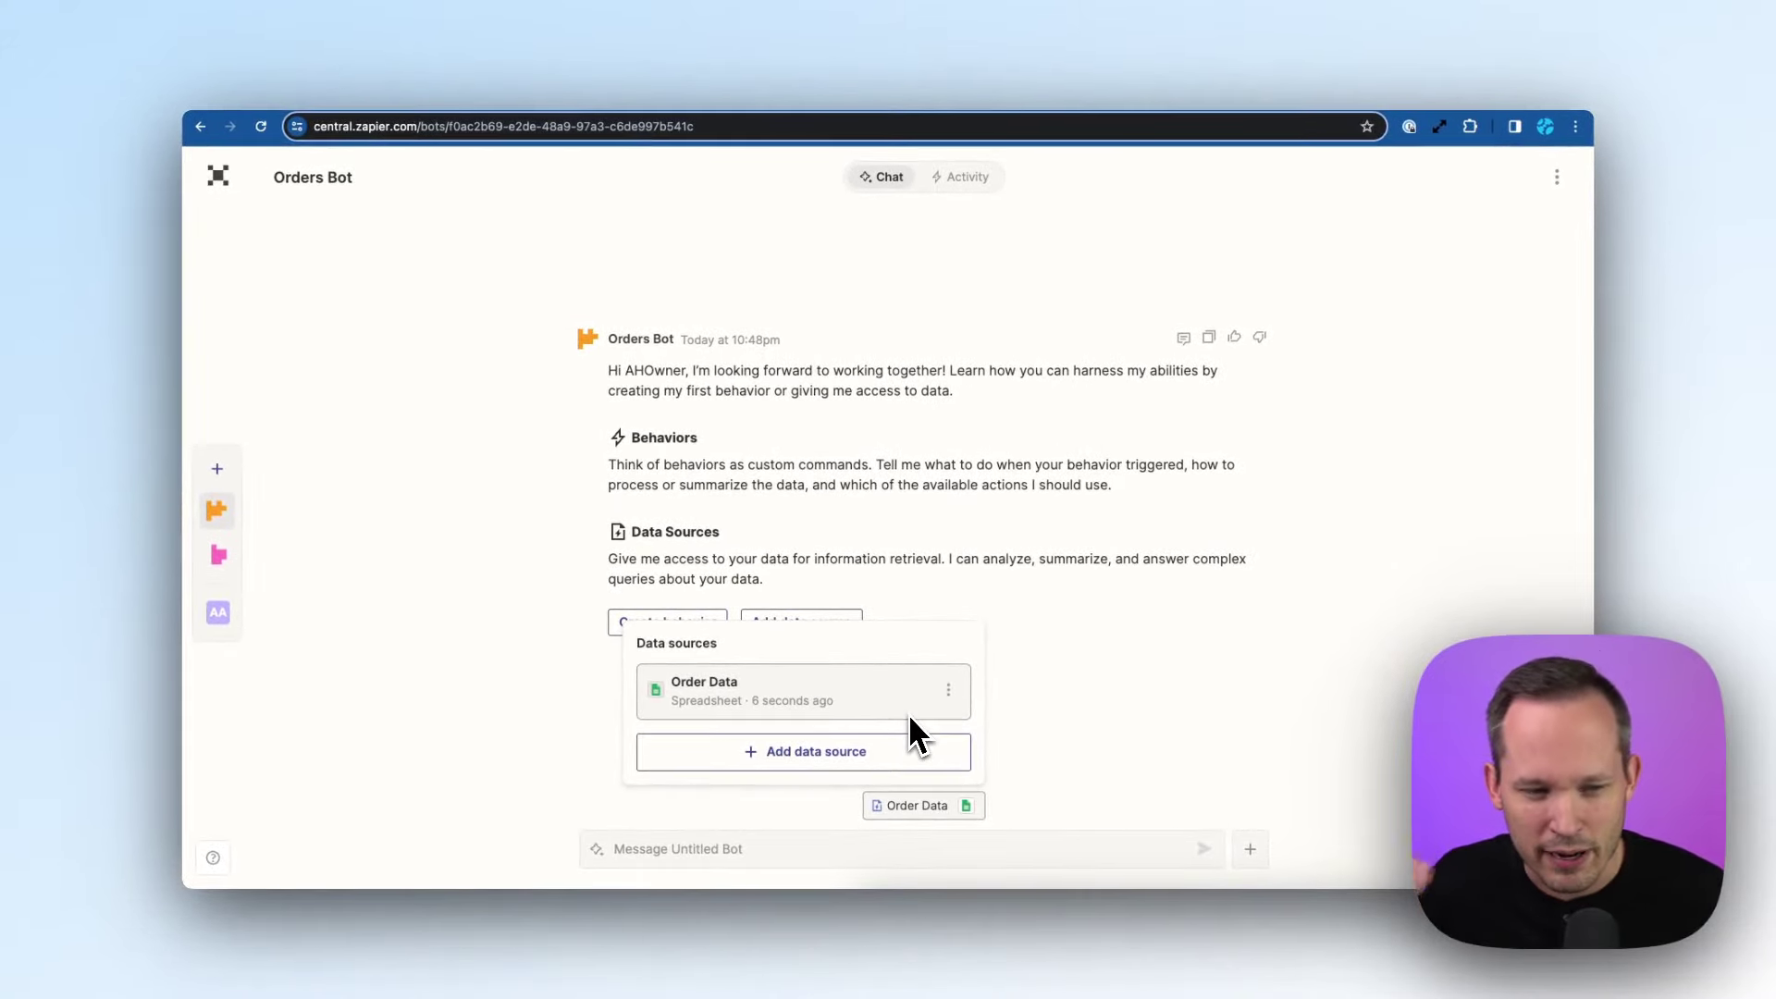
key("Escape")
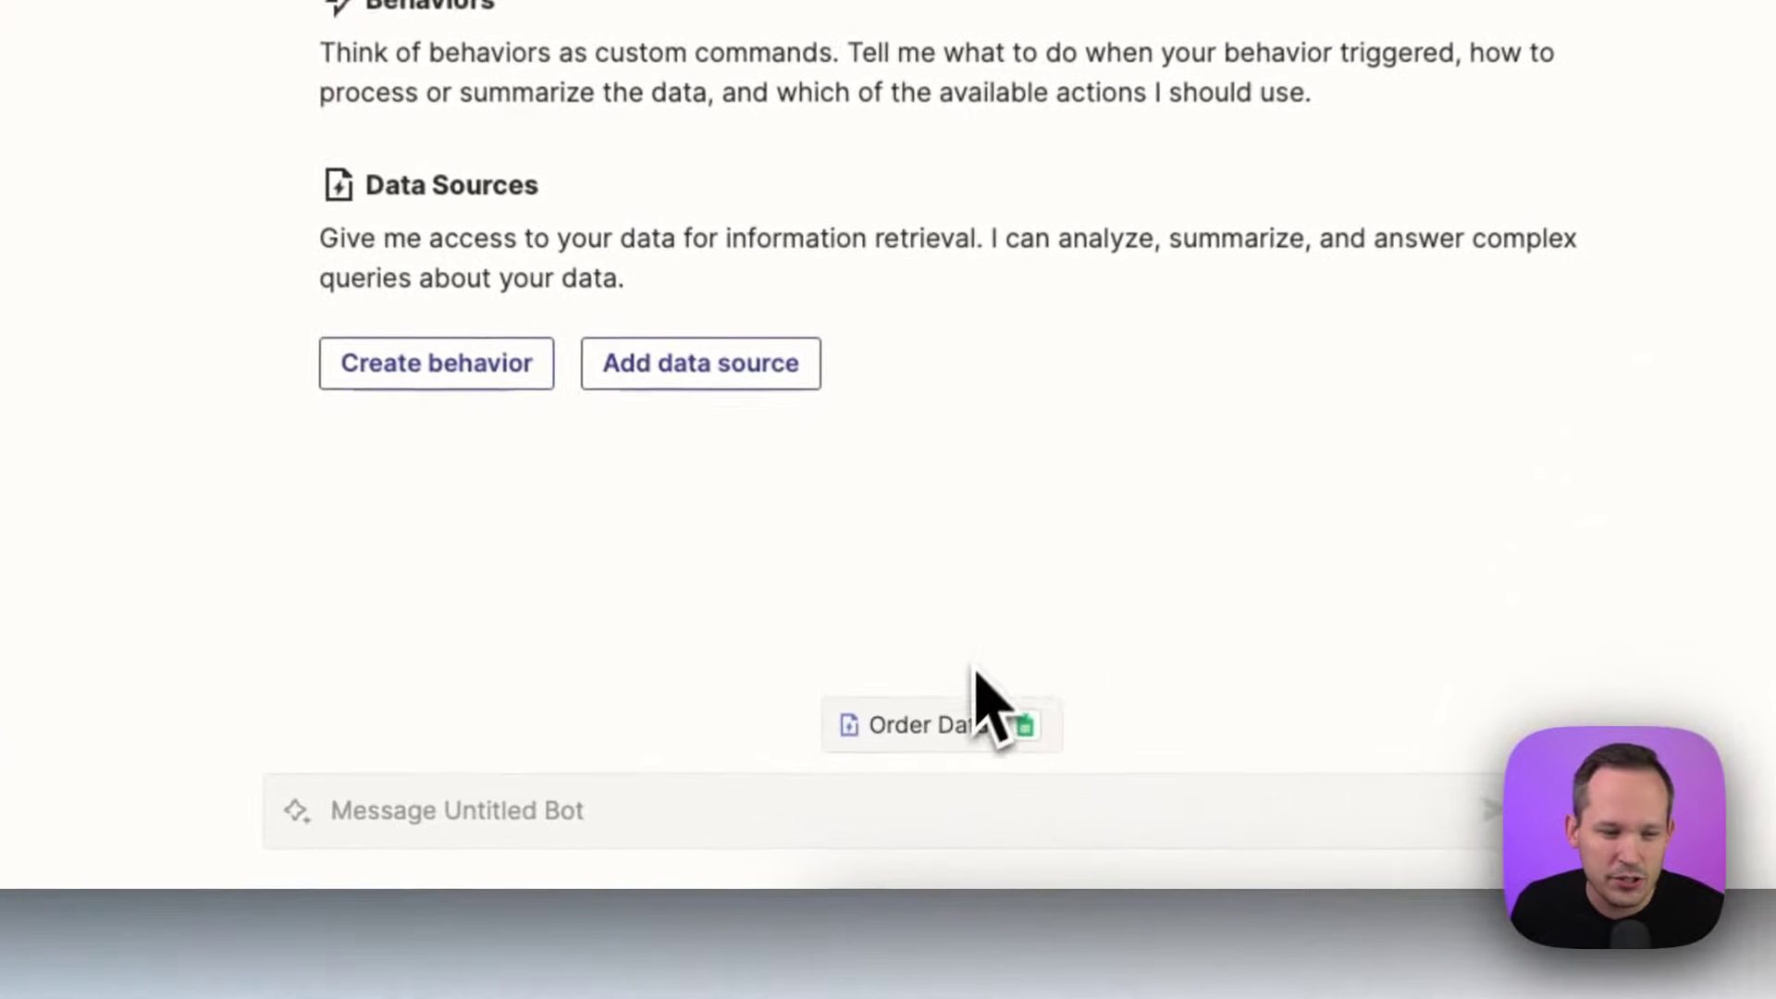
Open Order Data from the bot's data sources and inspect the orders, starting at cell B2
left_click(925, 806)
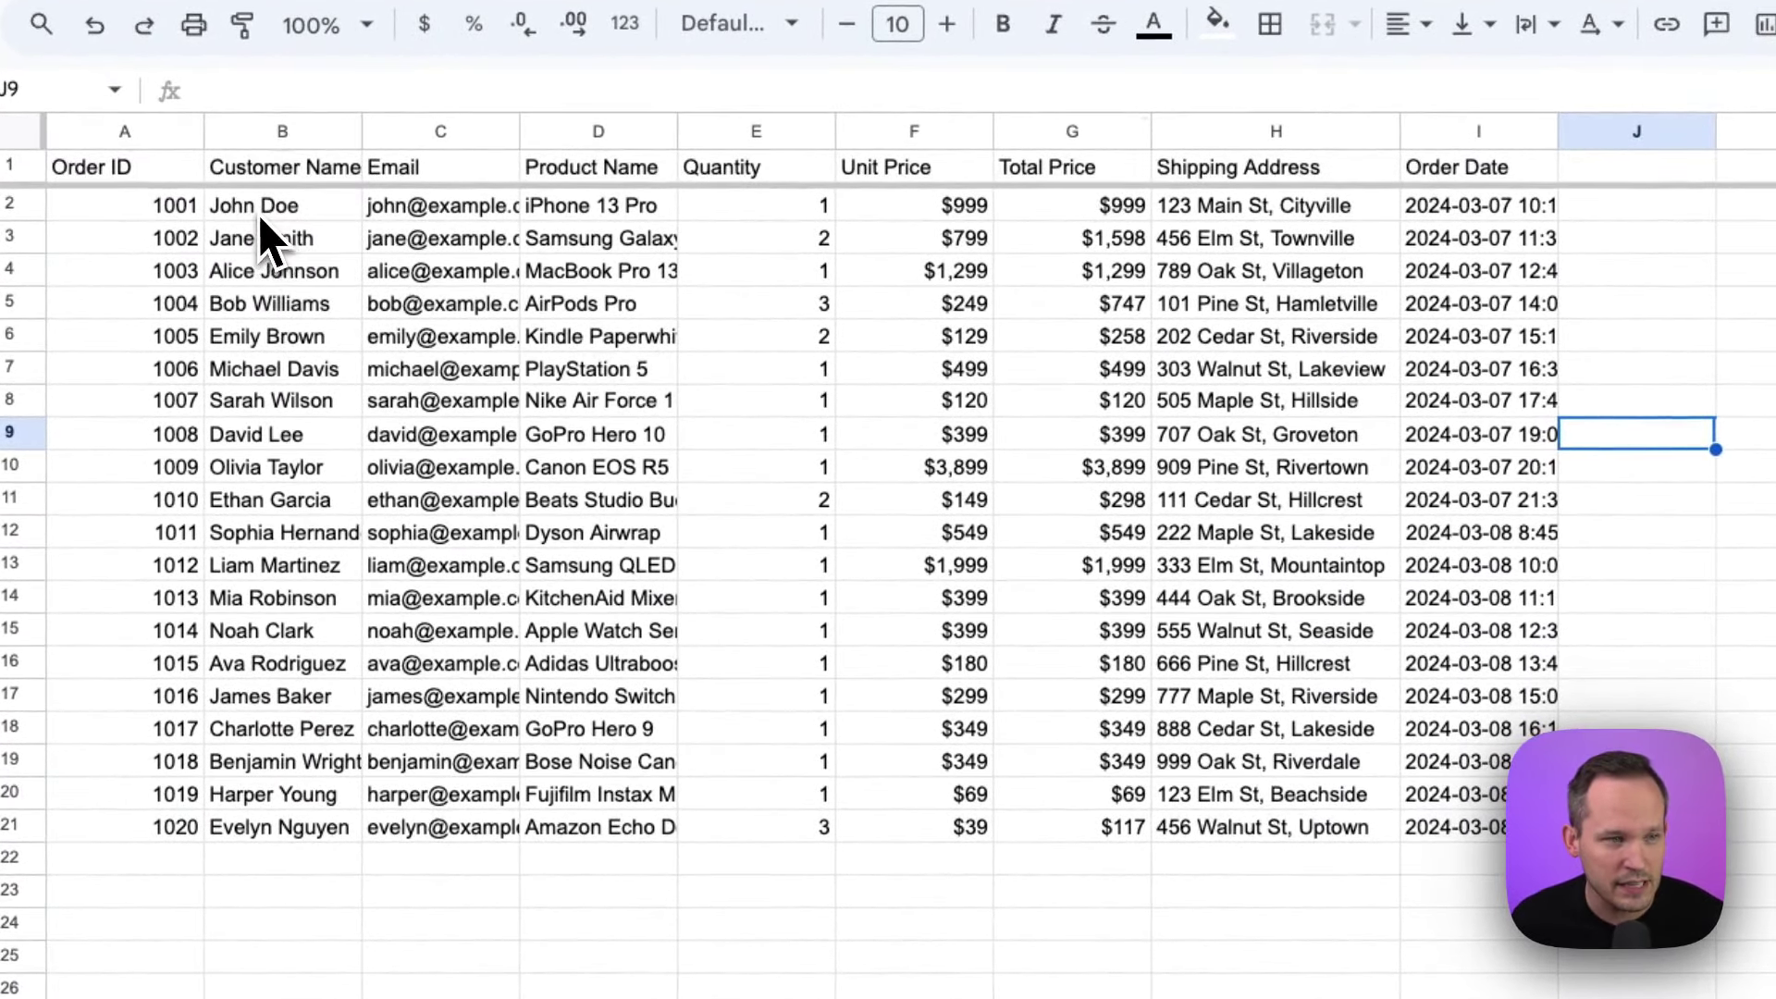
left_click(258, 210)
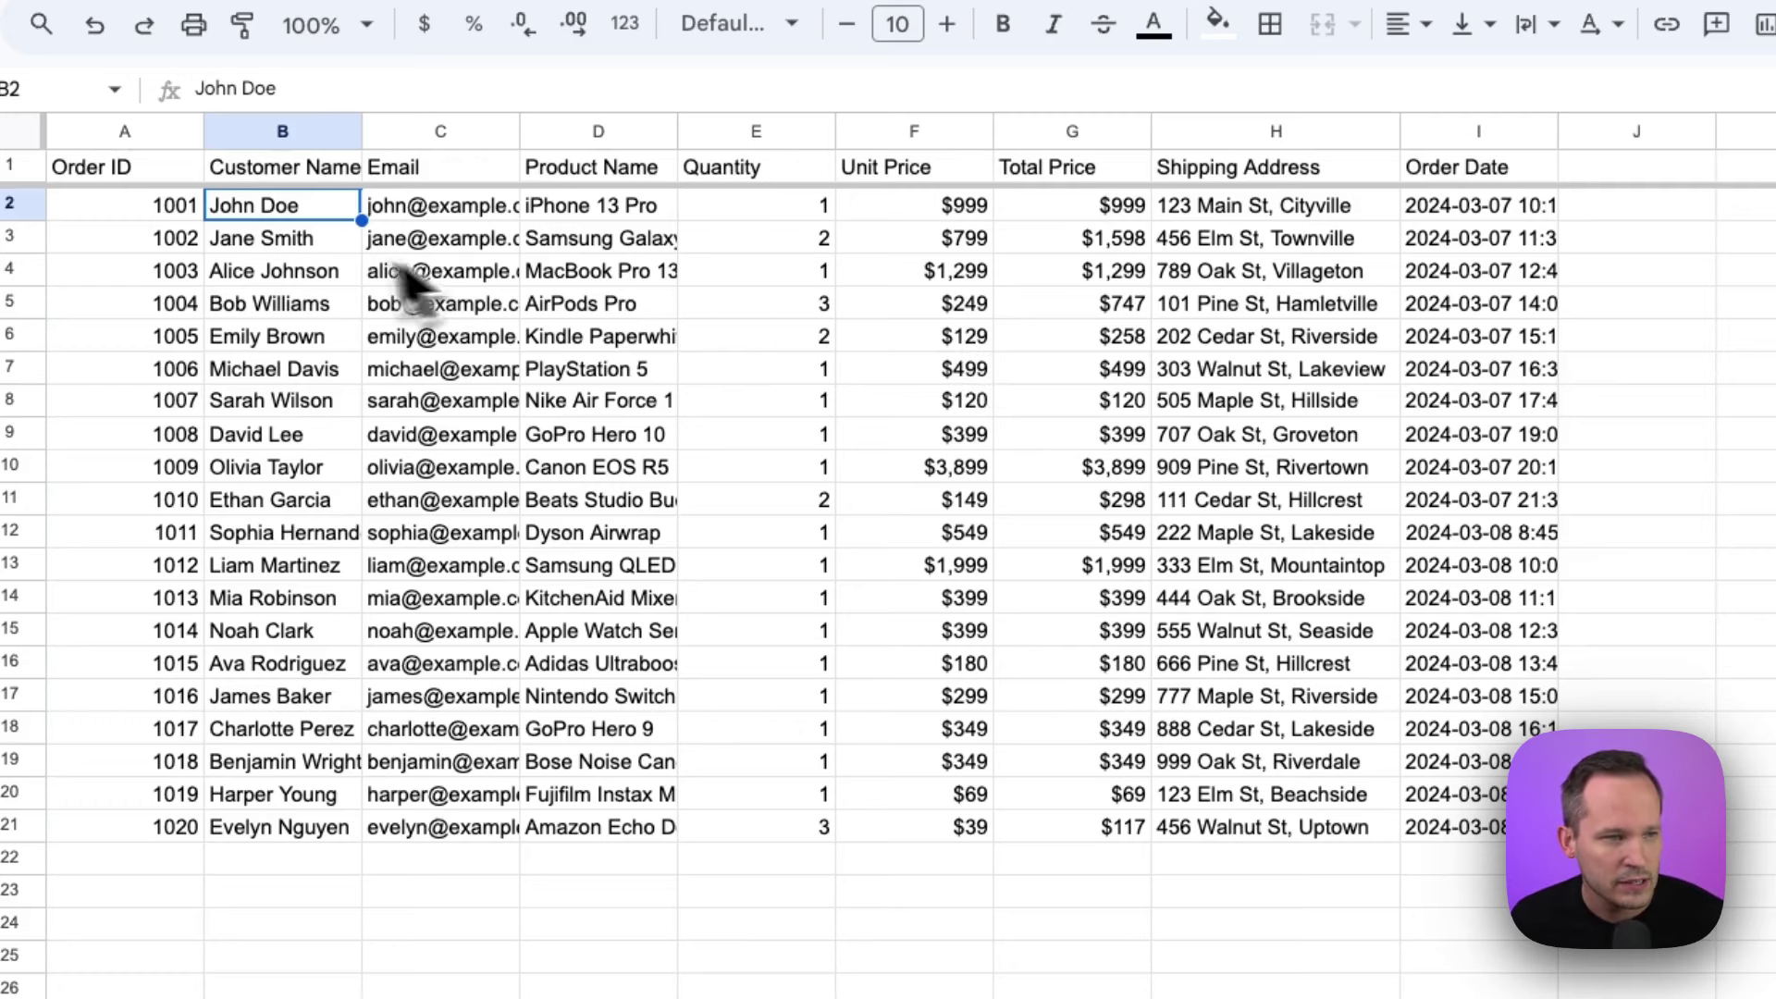
mouse_move(458, 310)
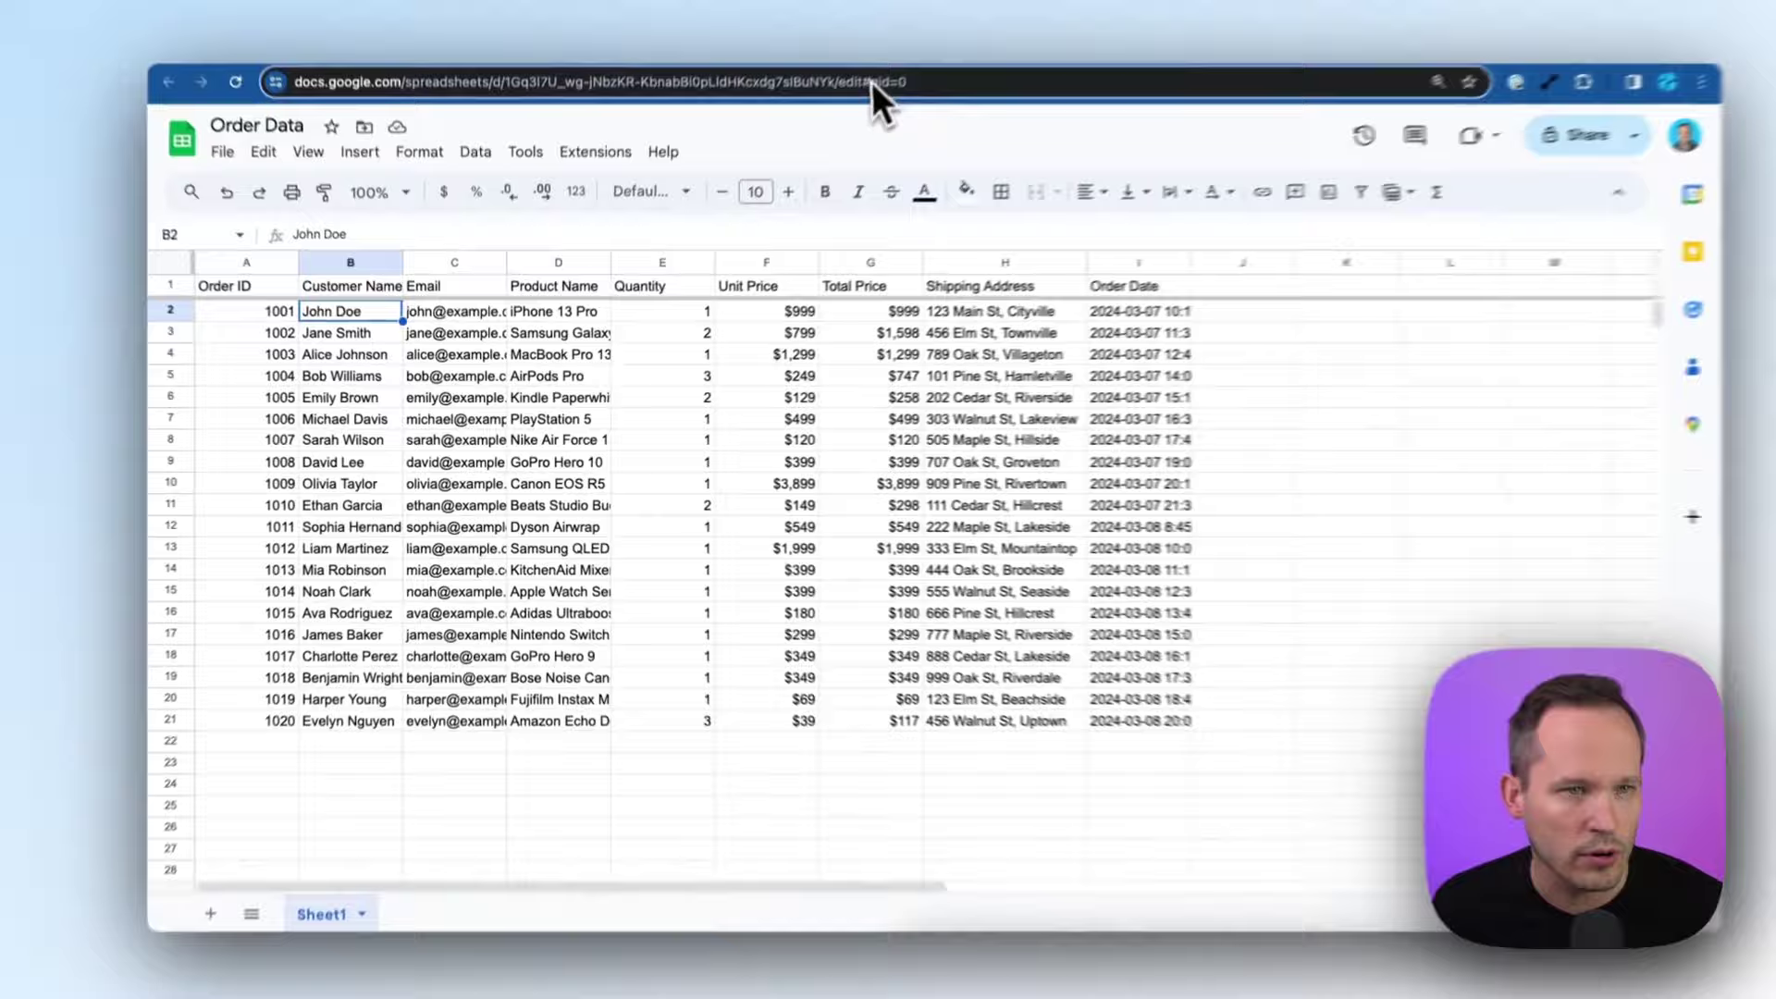
Ask Orders Bot 'How many orders did we get today?' and get its 10-orders answer
left_click(870, 98)
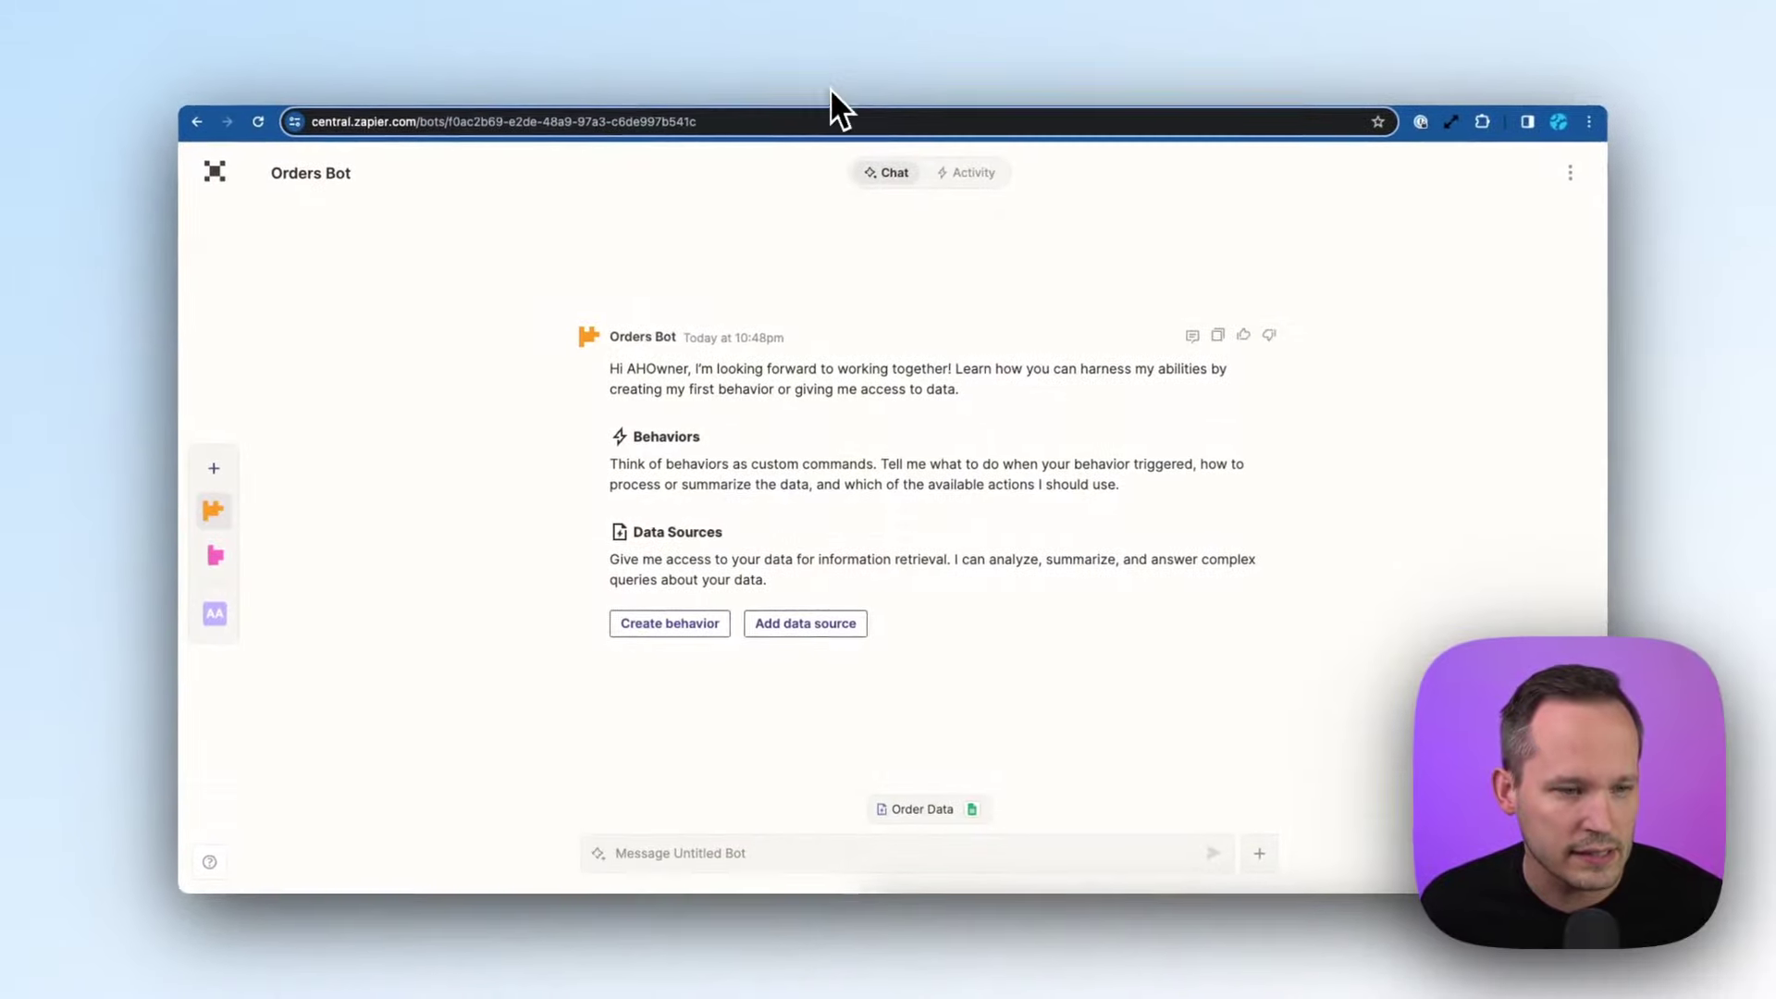
left_click(747, 849)
type("How many orders did we get today?")
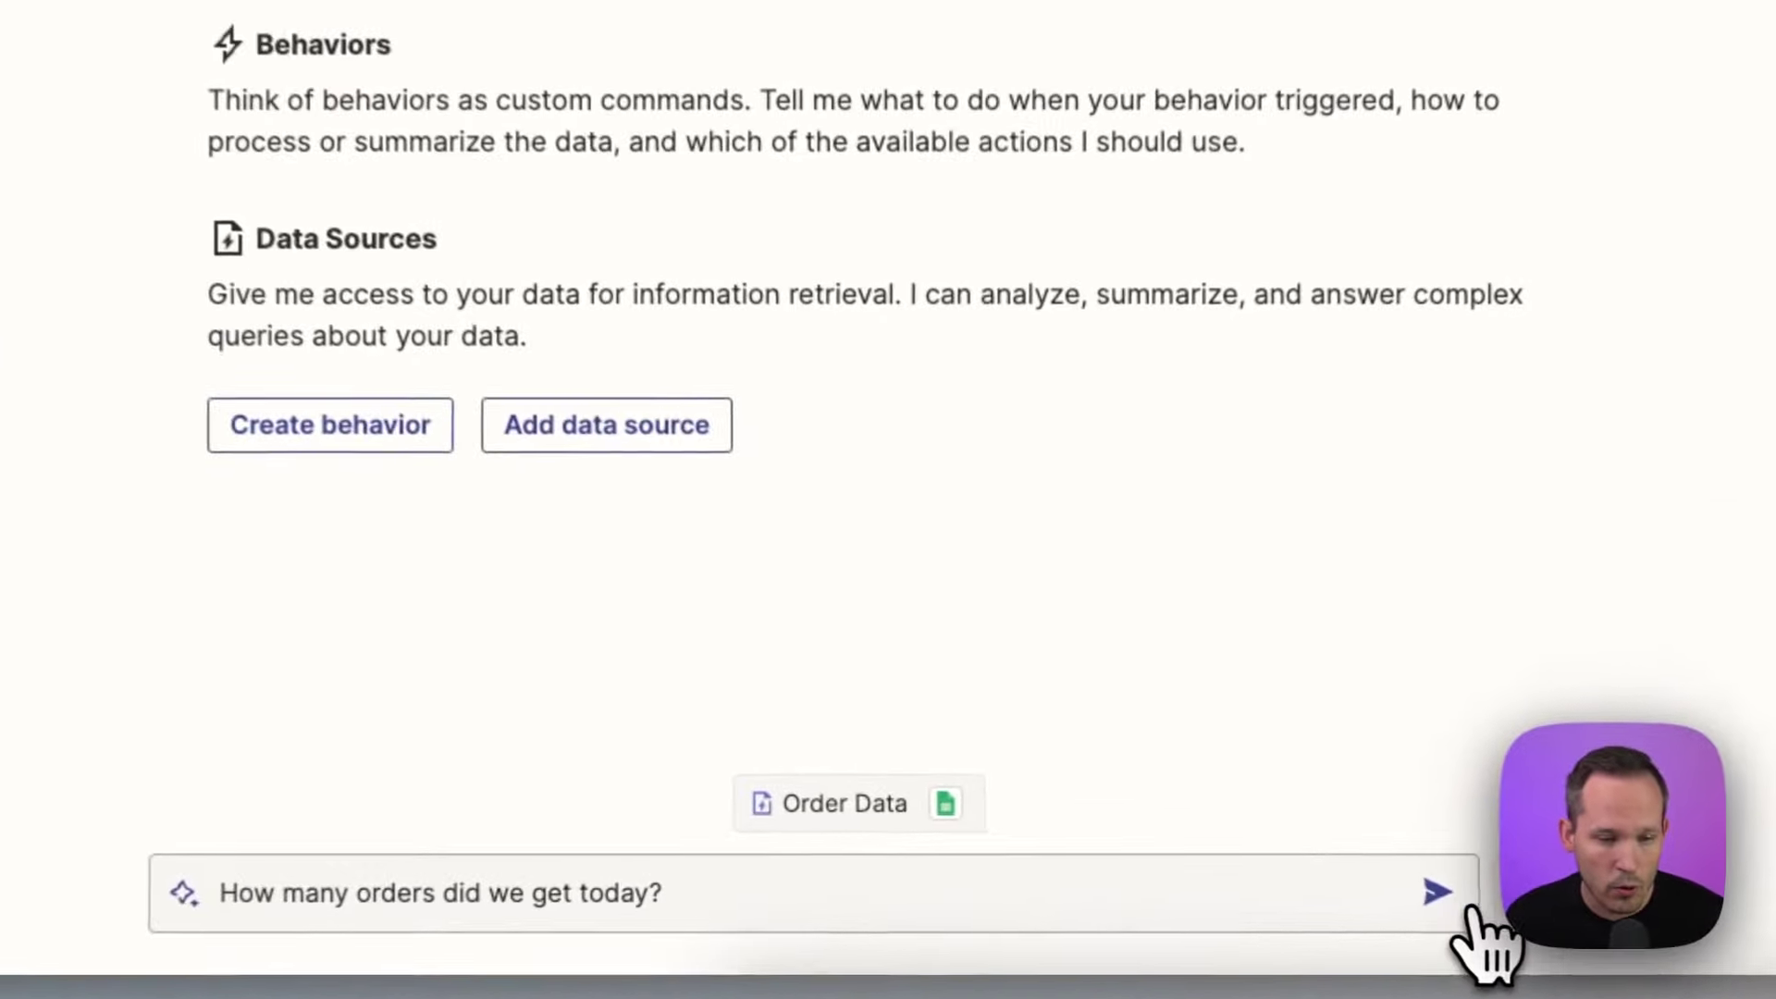
left_click(1204, 848)
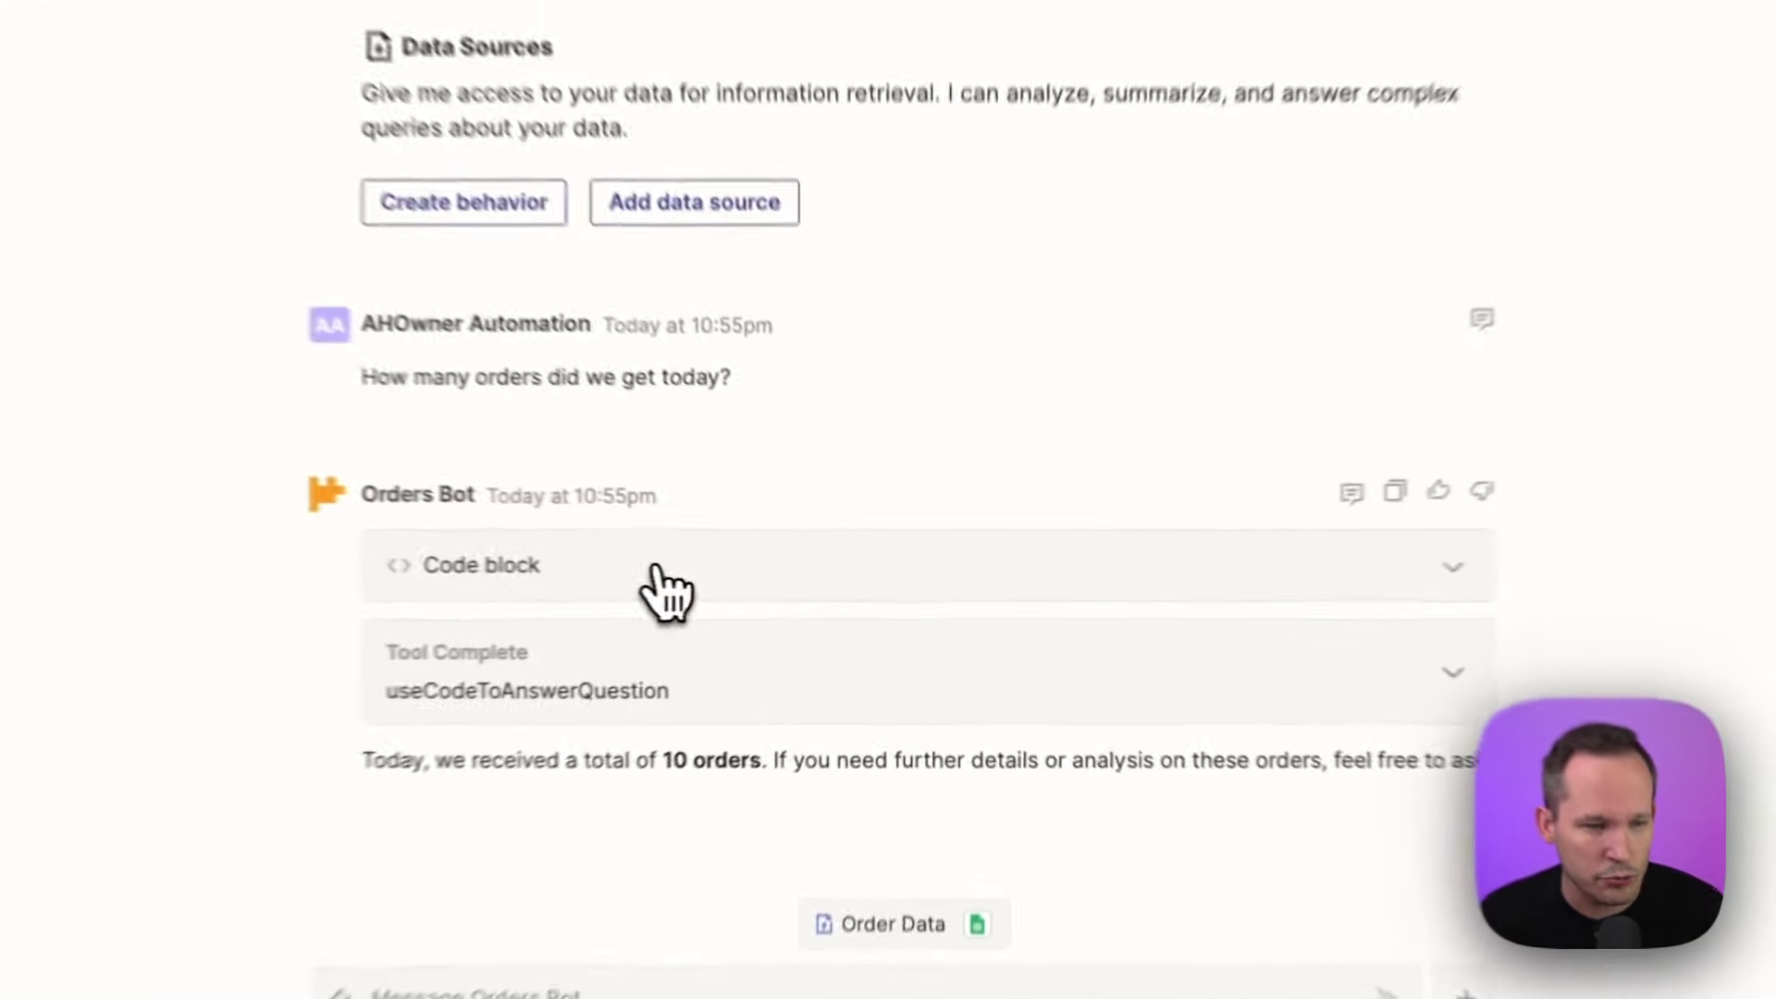
Expand the SQL query behind the 10-orders answer and cross-check it against the Order Data sheet
left_click(738, 599)
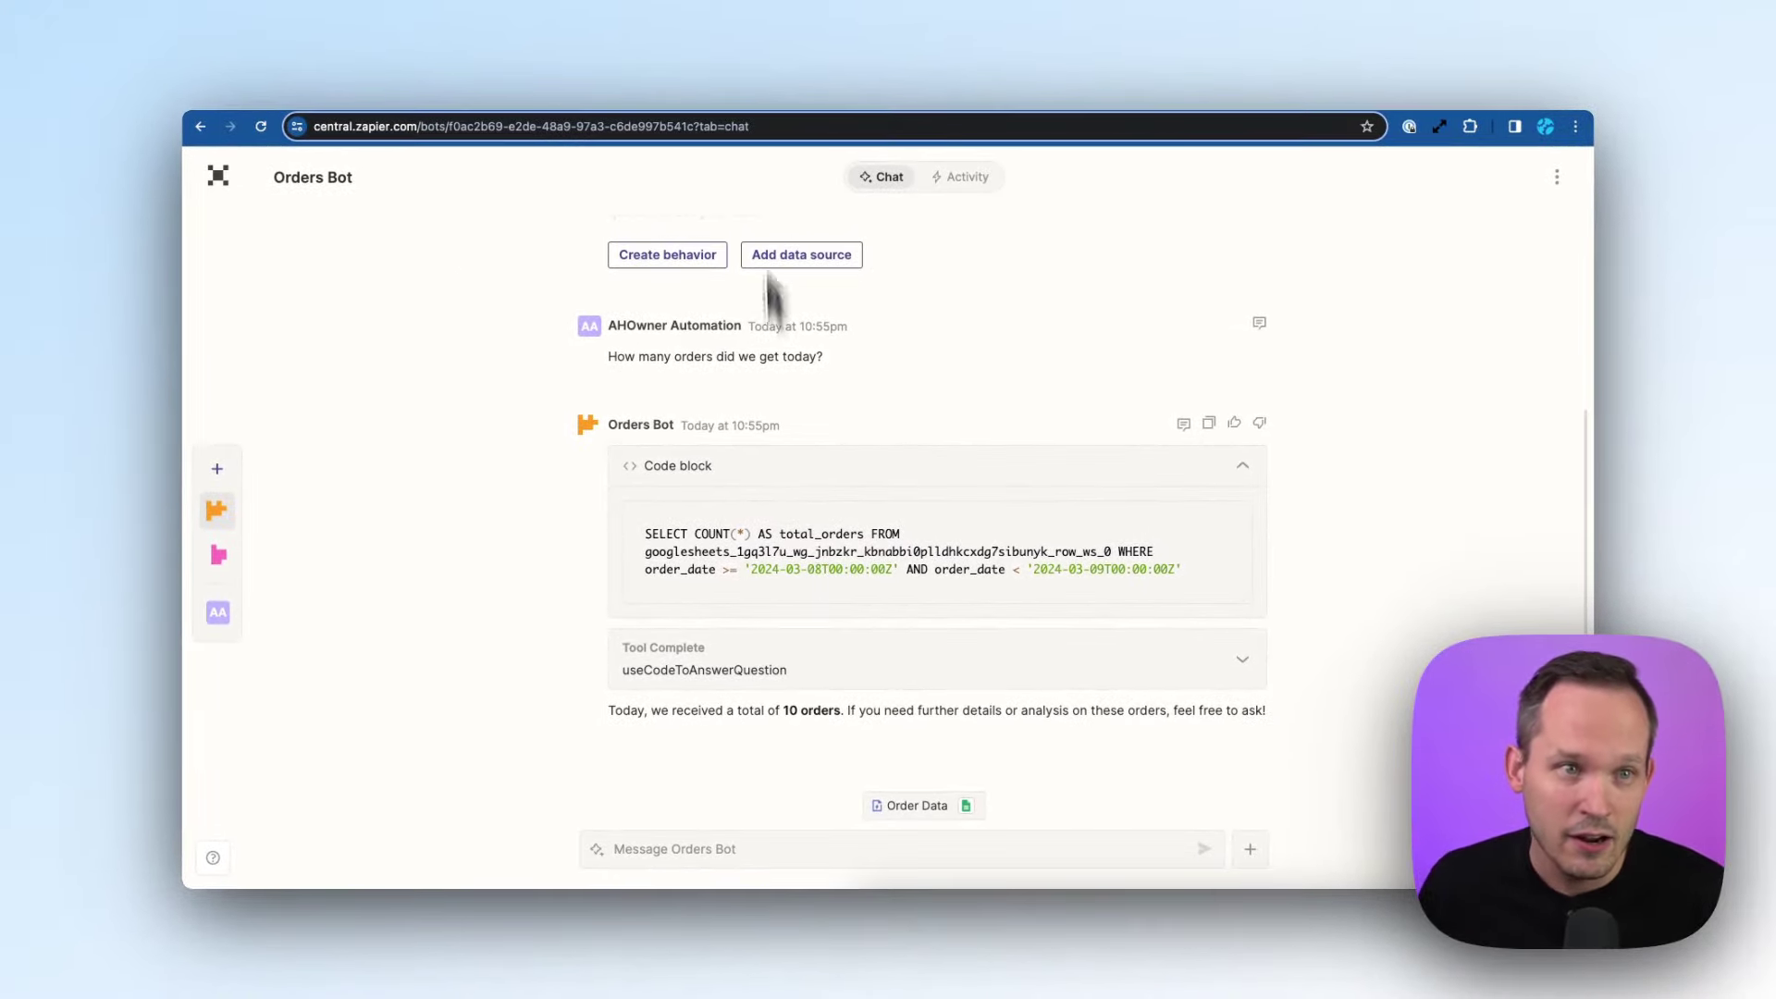
key("ctrl+Tab")
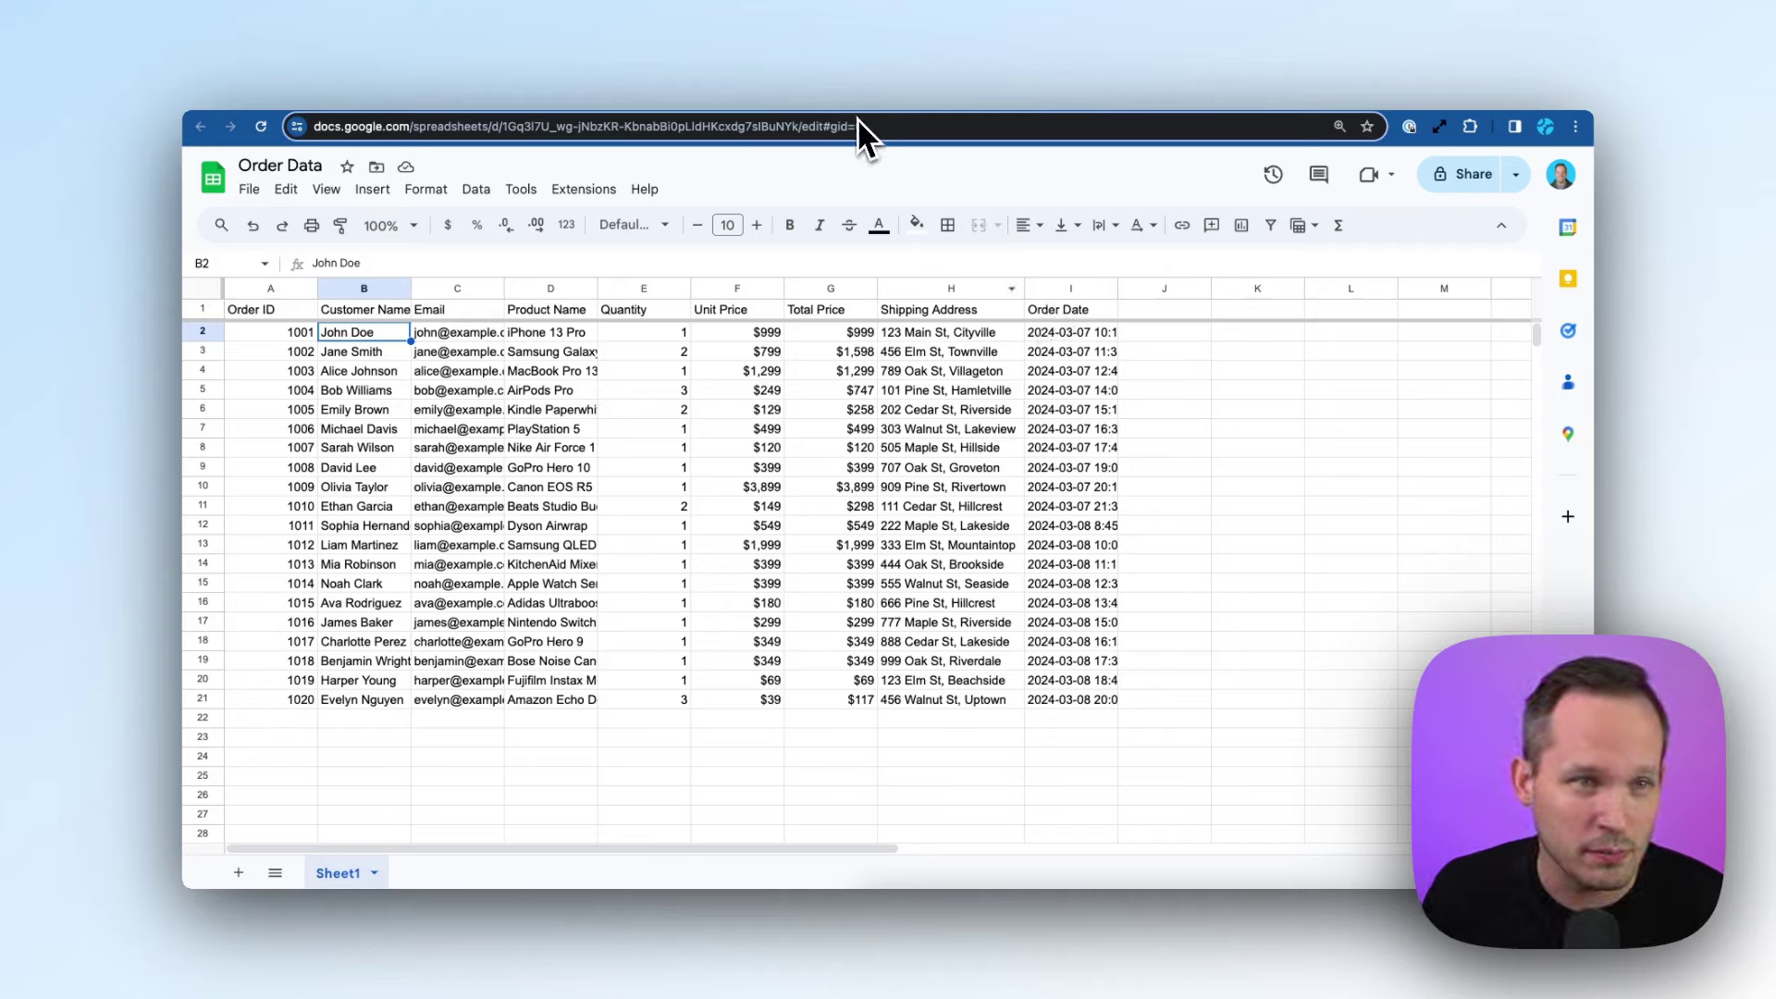
key("ctrl+shift+Tab")
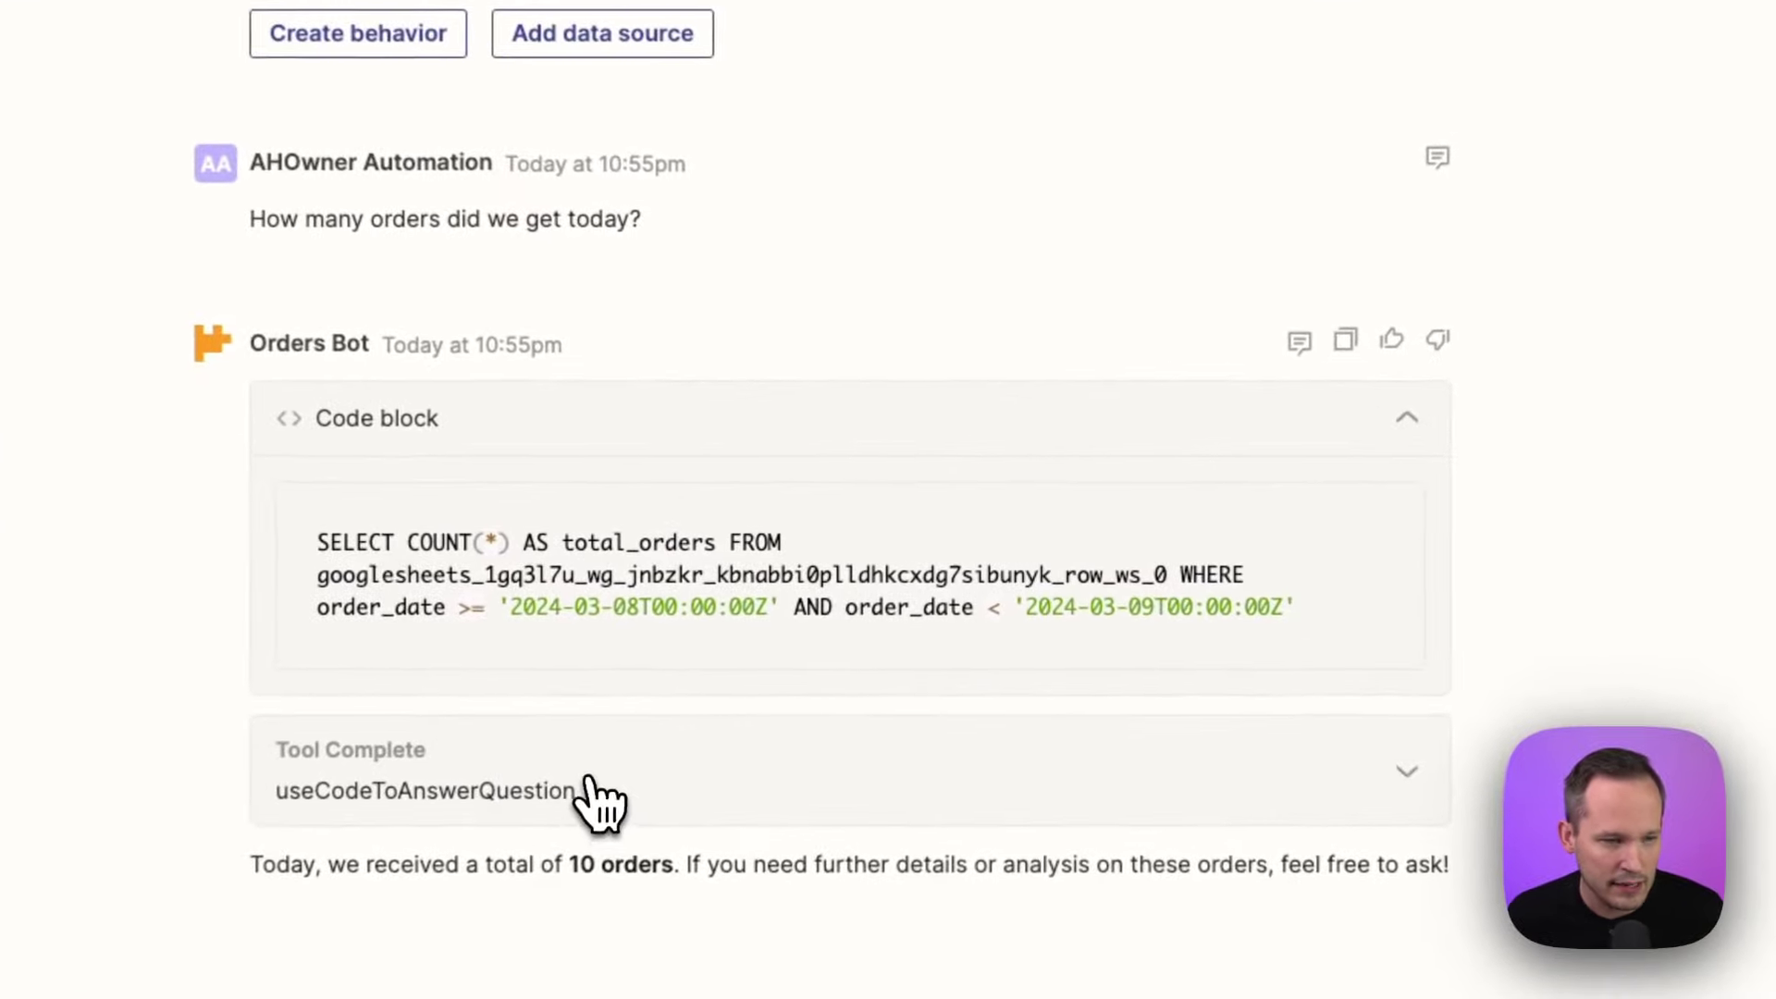
Expand the Tool Complete result and highlight the bot's 10-orders answer text
left_click(863, 664)
scroll(721, 800, "down", 2)
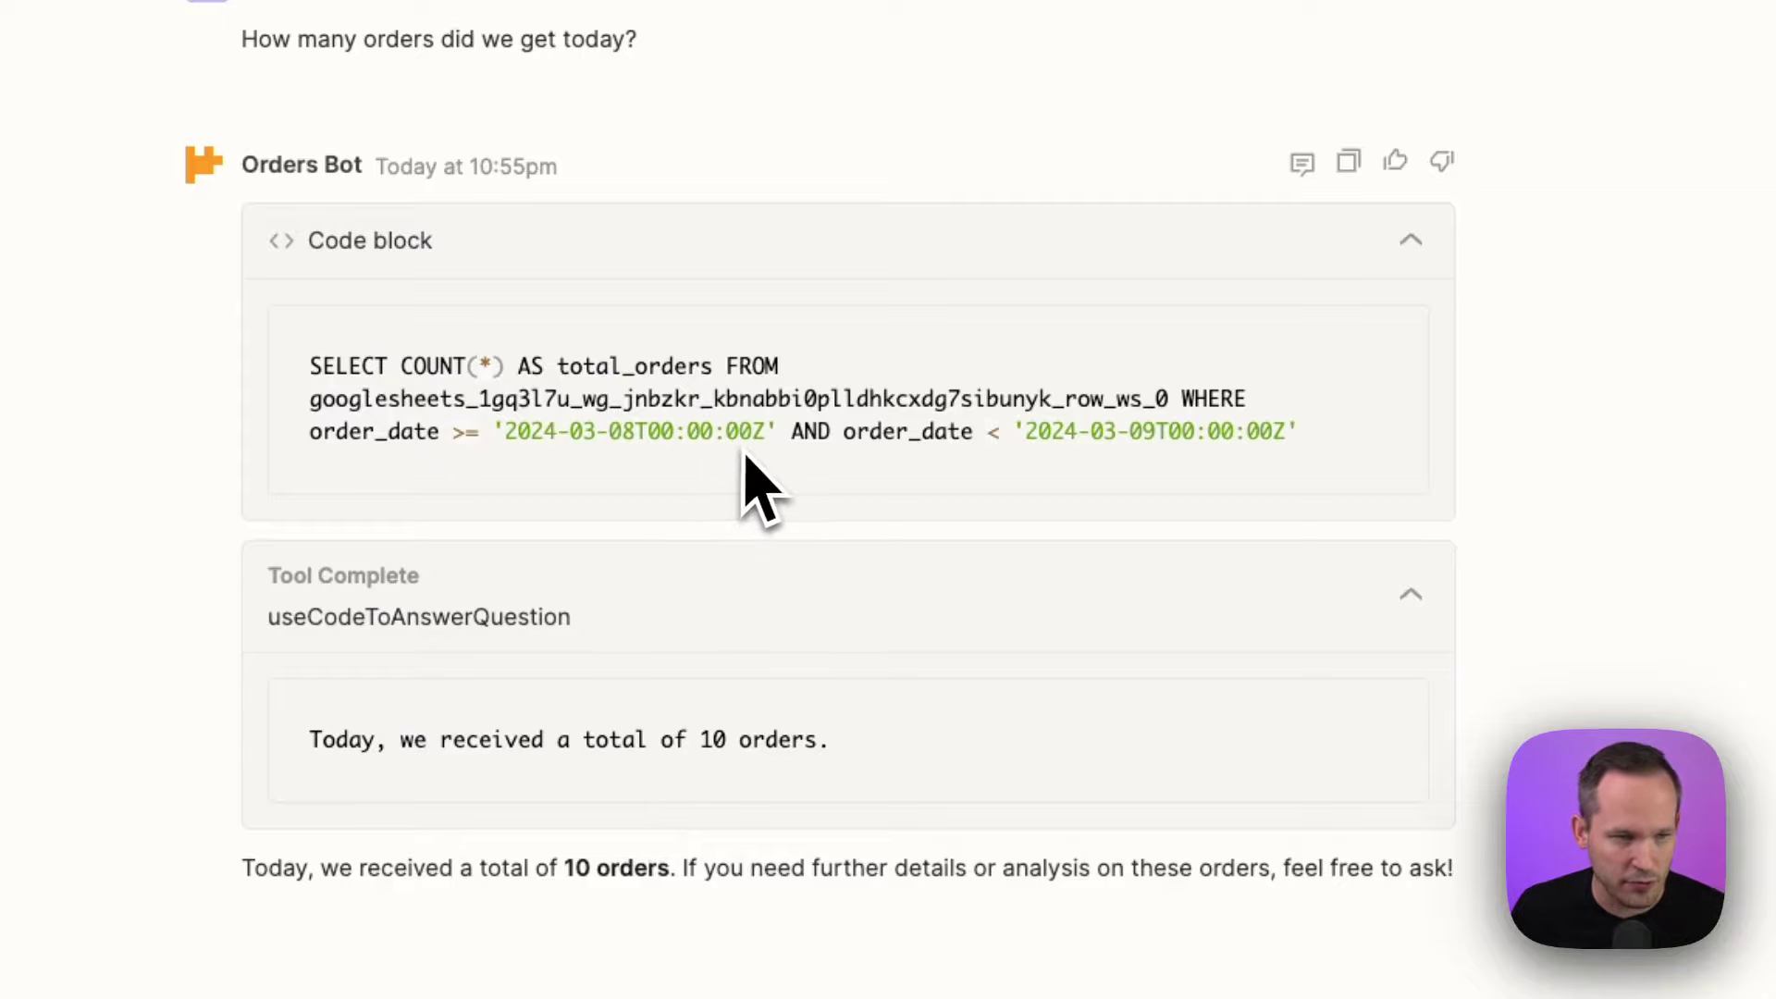
left_click_drag(248, 871, 1085, 925)
left_click(1091, 884)
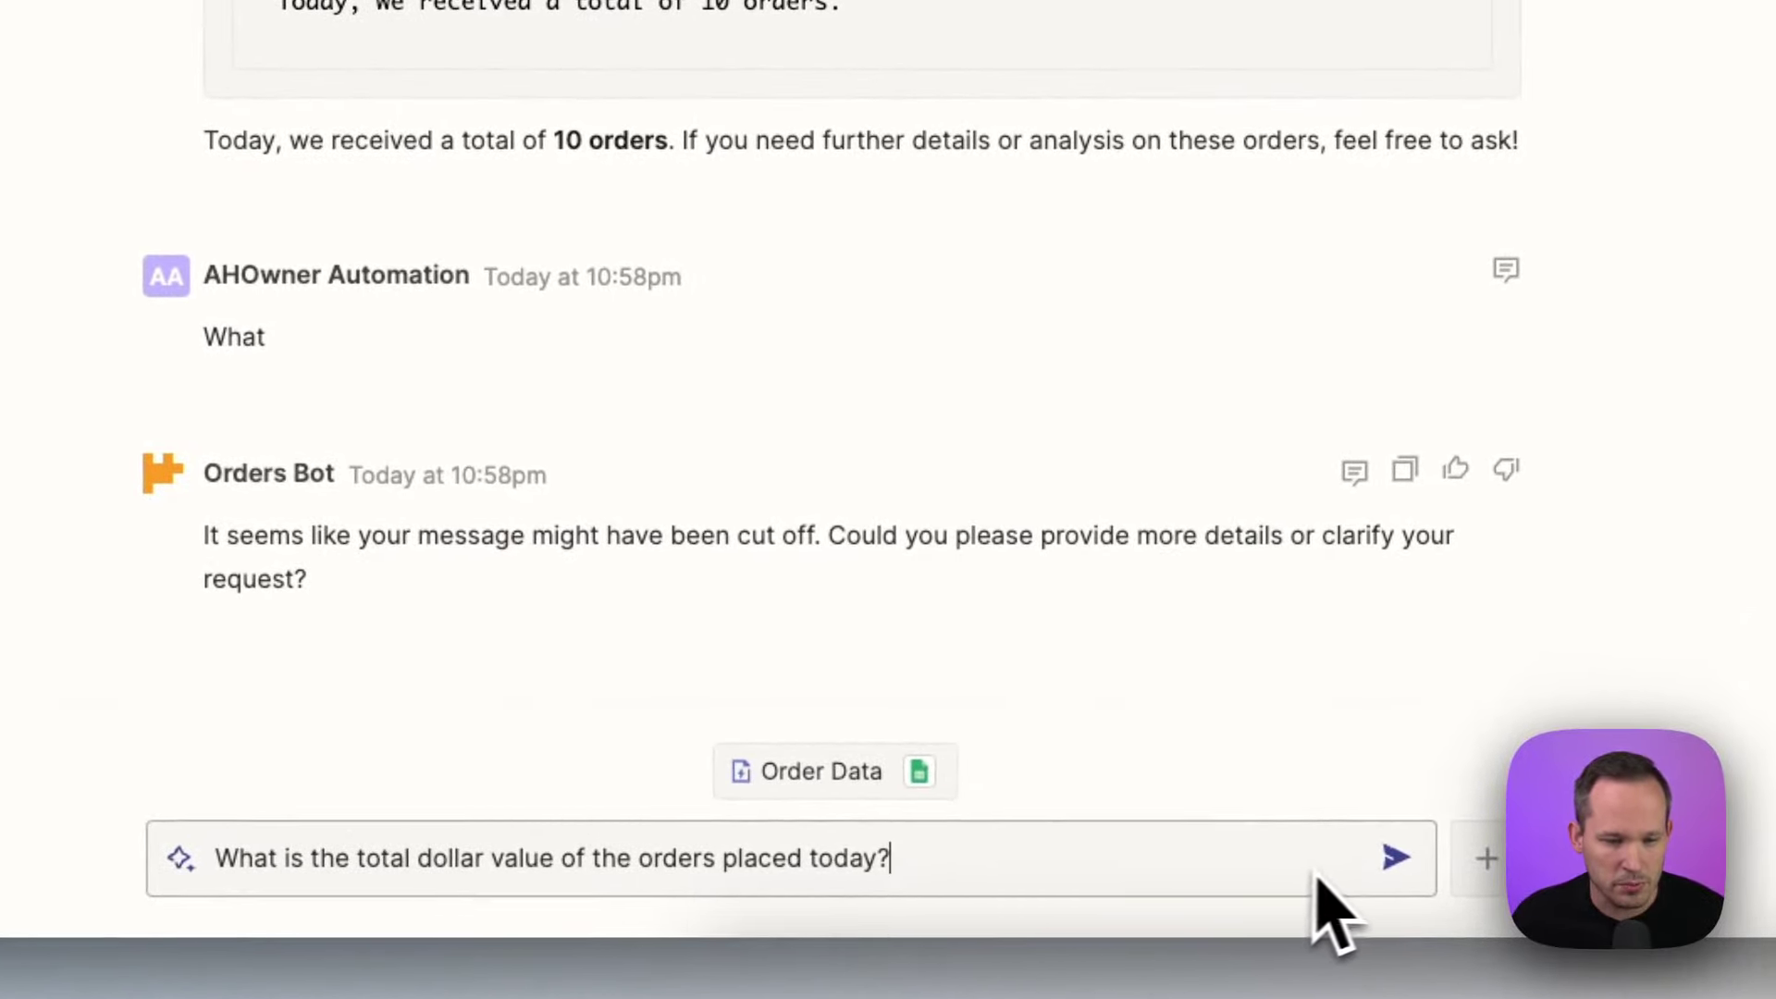
Ask for today's total order value and expand the SUM(total_price) query behind the $4,709 answer
left_click(1395, 858)
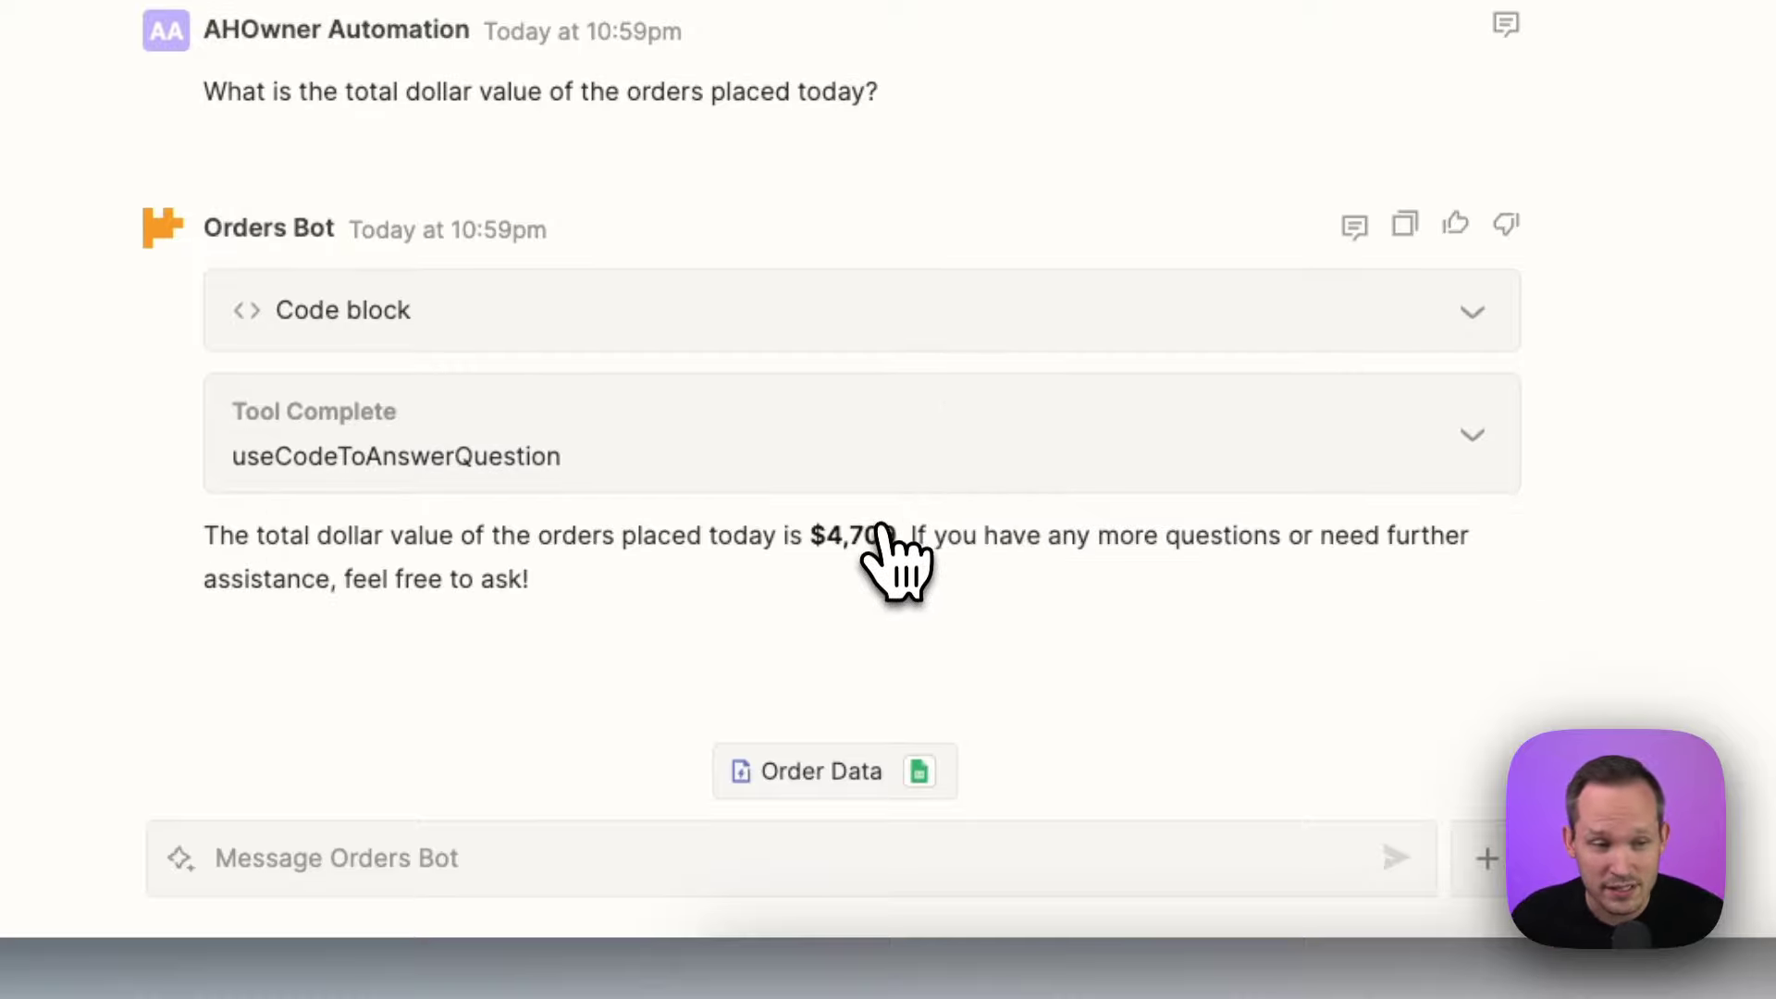
left_click(912, 314)
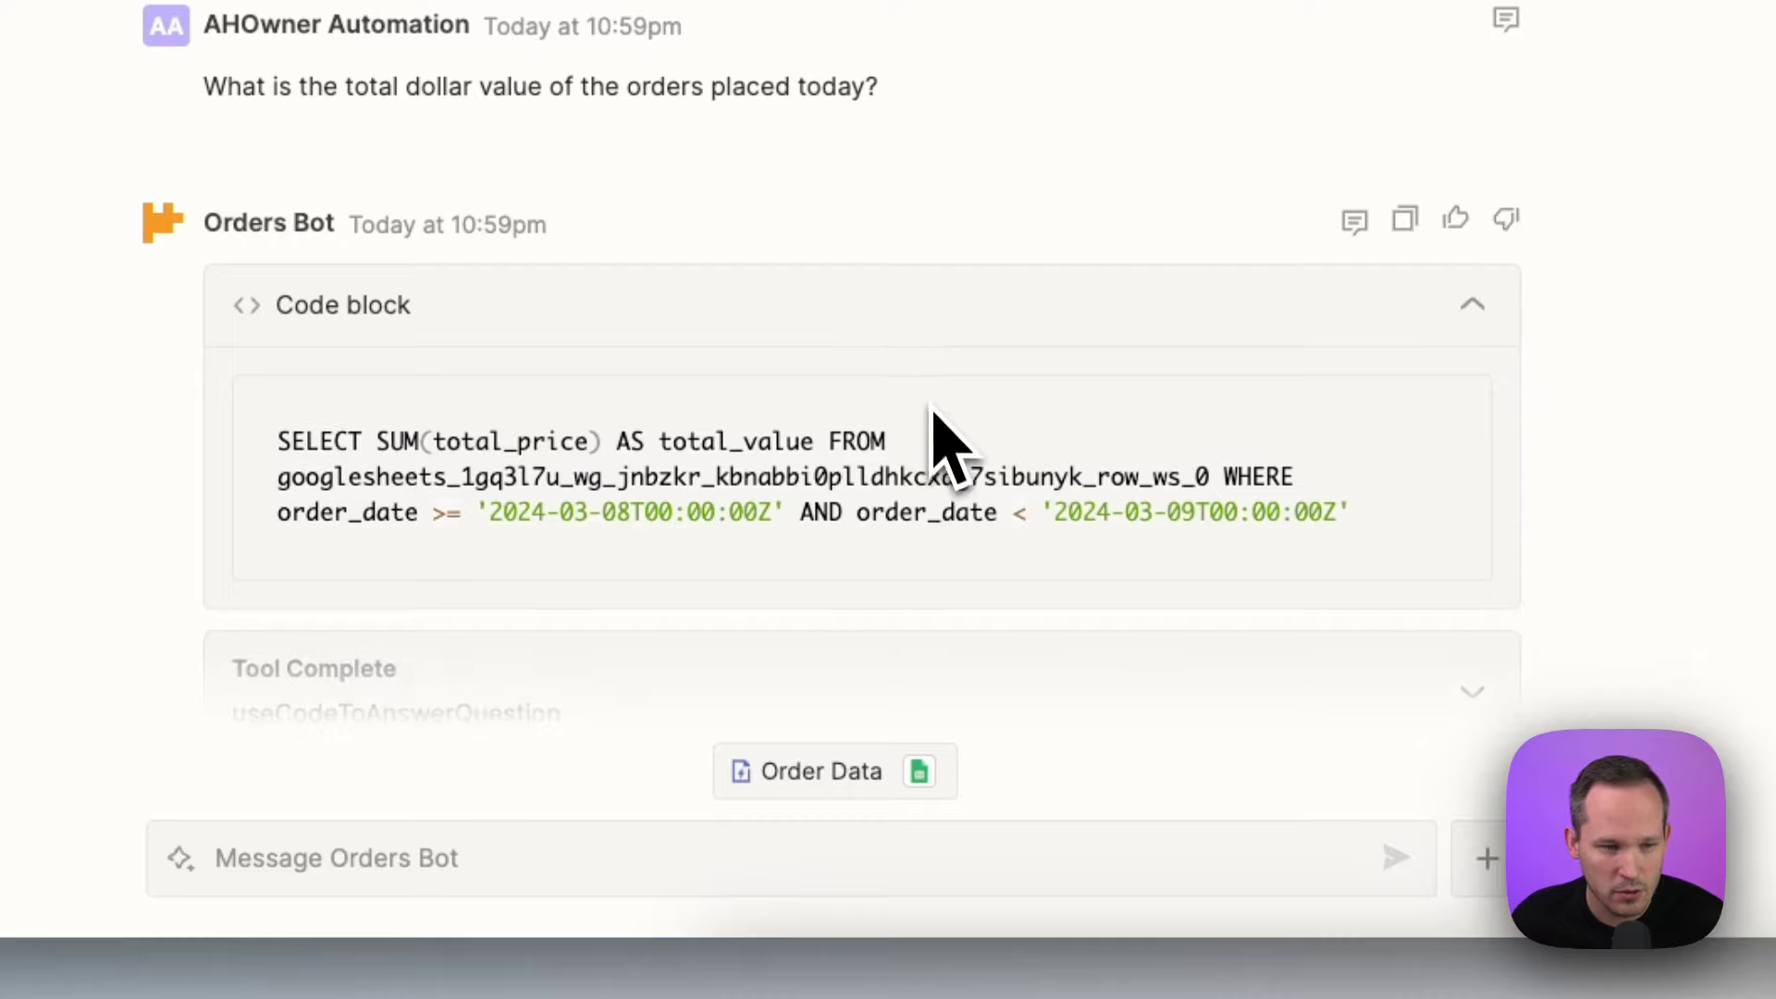
scroll(694, 370, "down", 2)
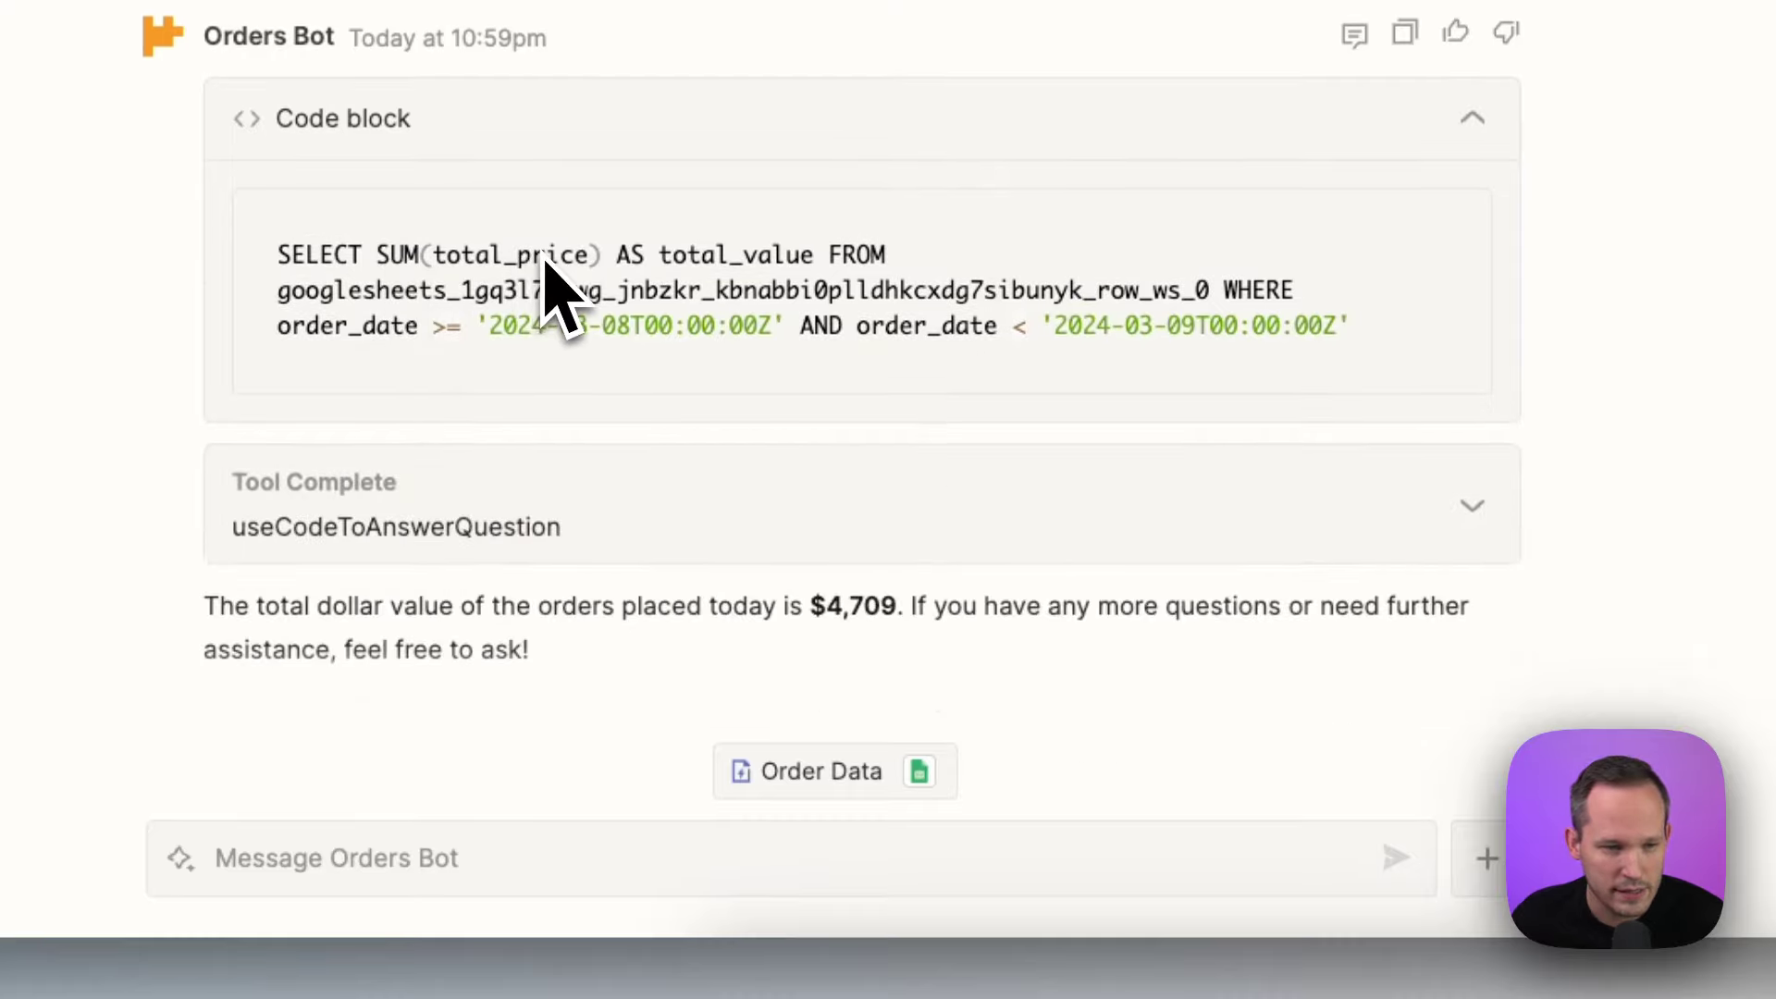
scroll(576, 344, "down", 1)
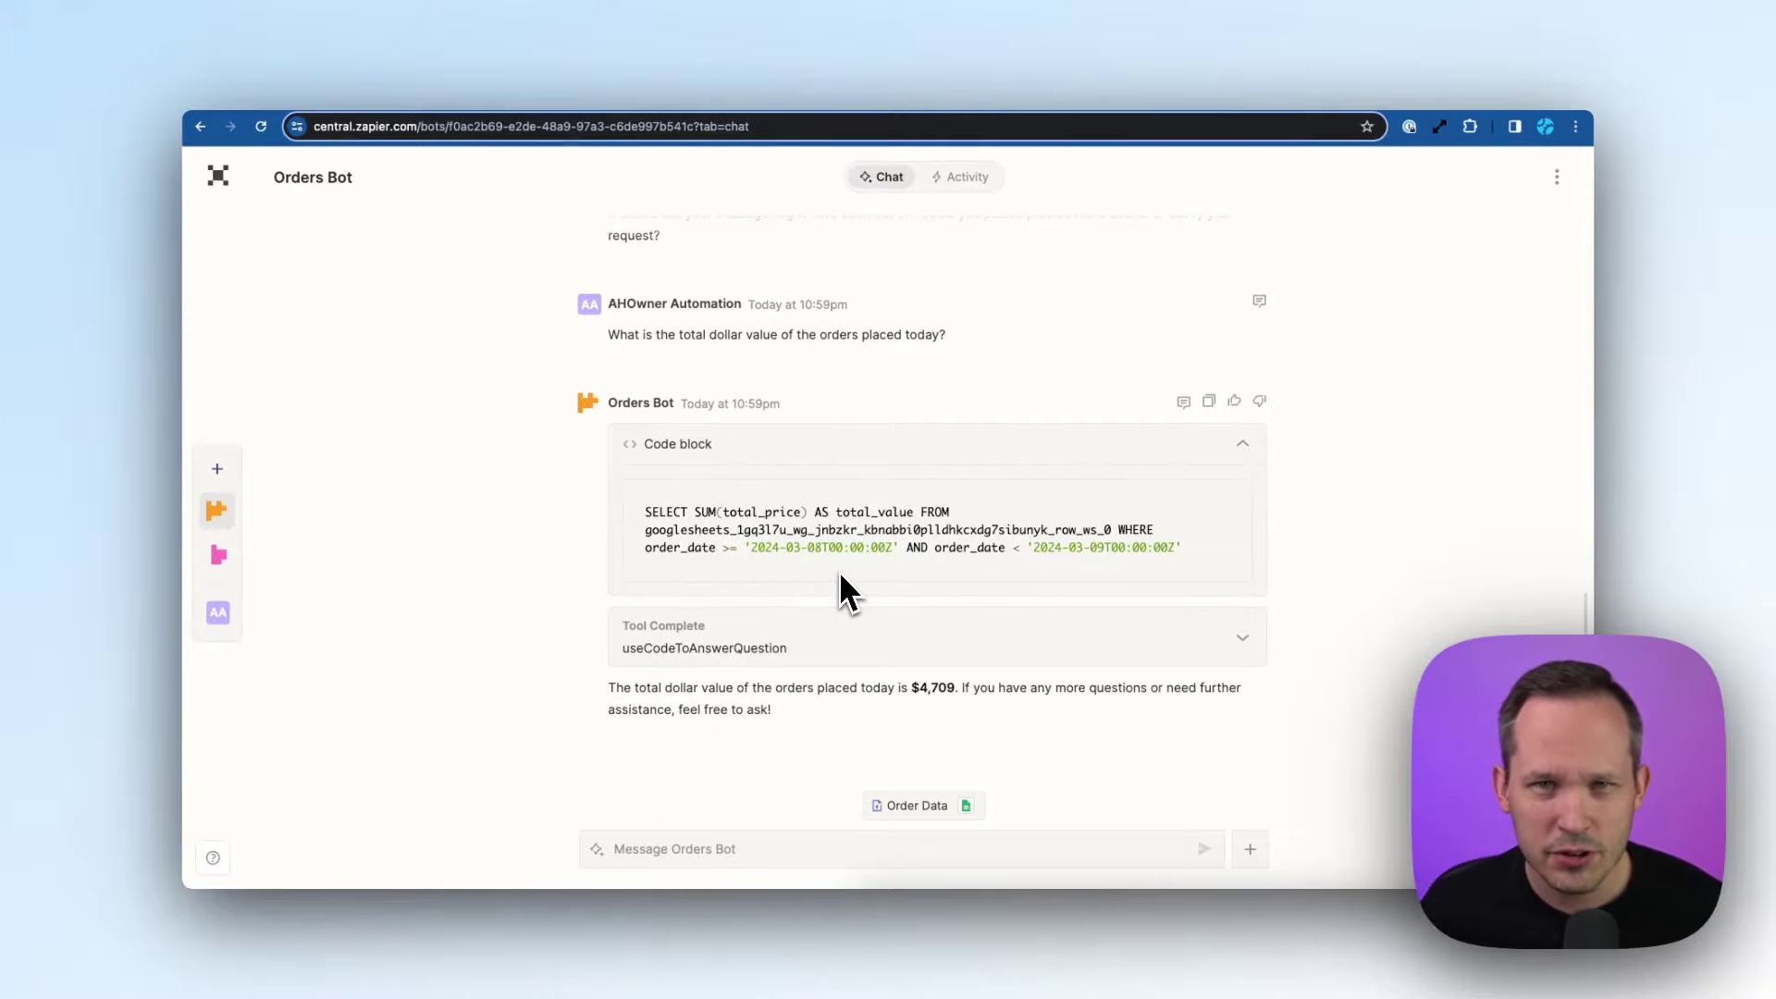
Create the 'Order to Slack' behavior with a New Spreadsheet Row trigger on Order Data
scroll(840, 576, "up", 10)
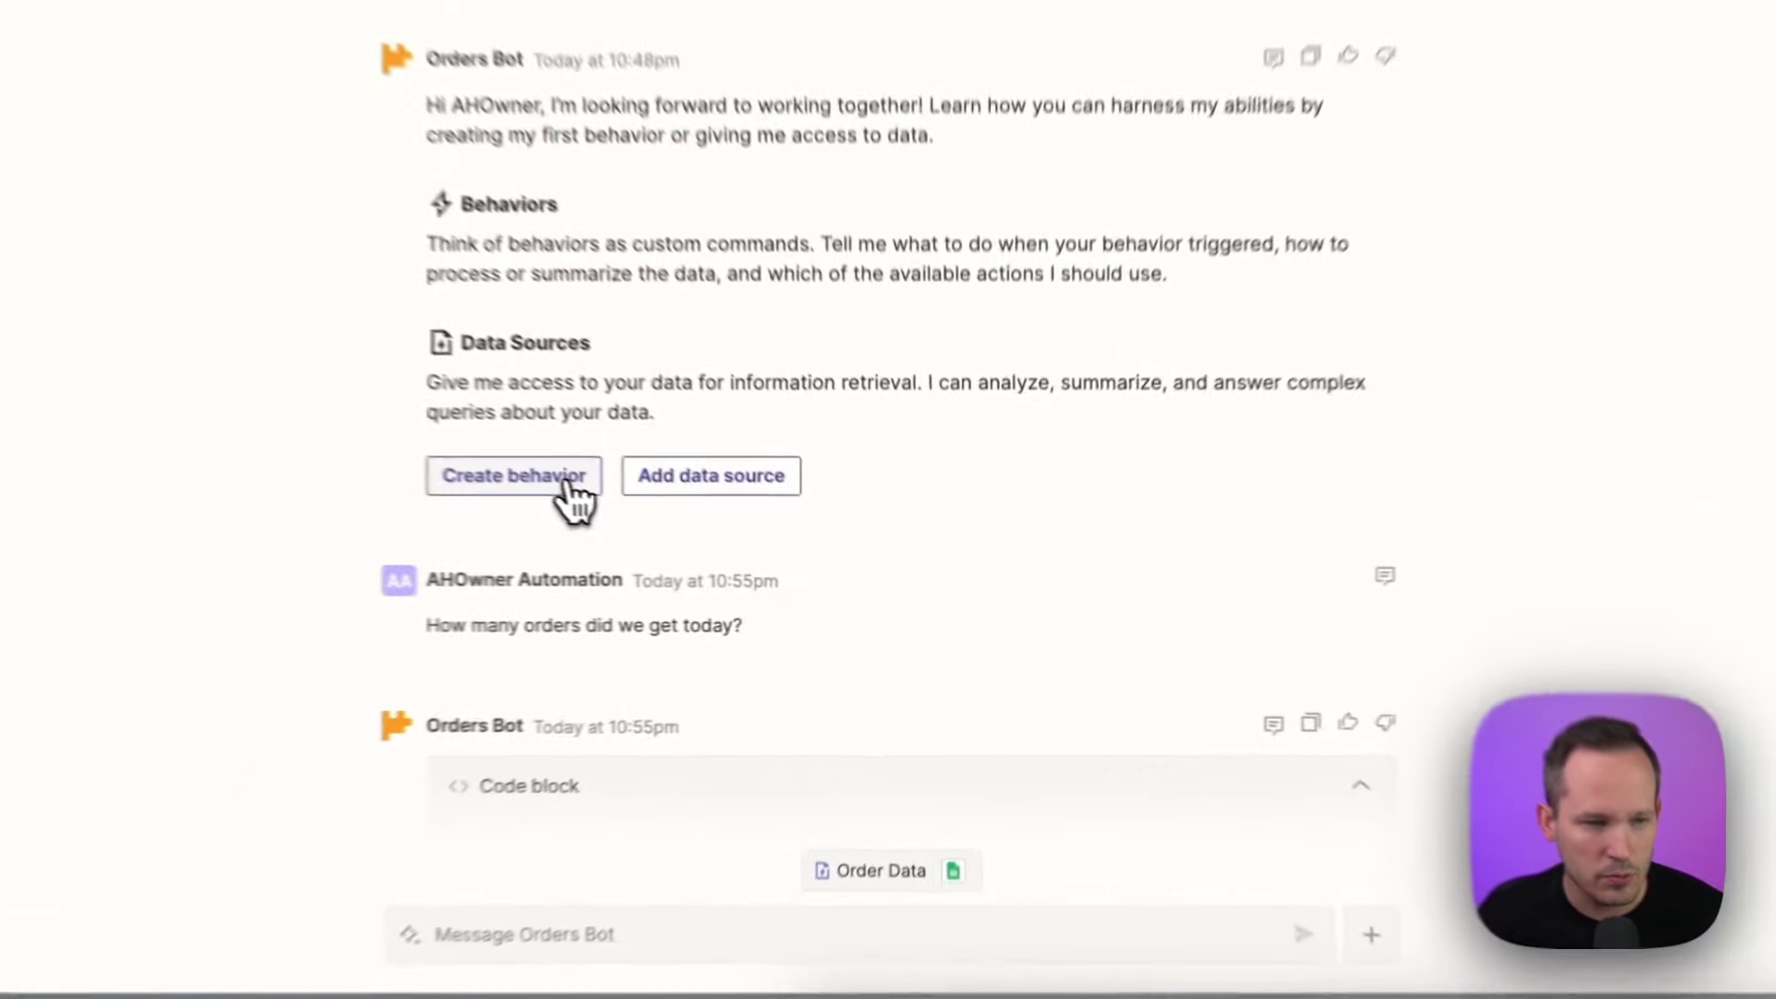
left_click(667, 537)
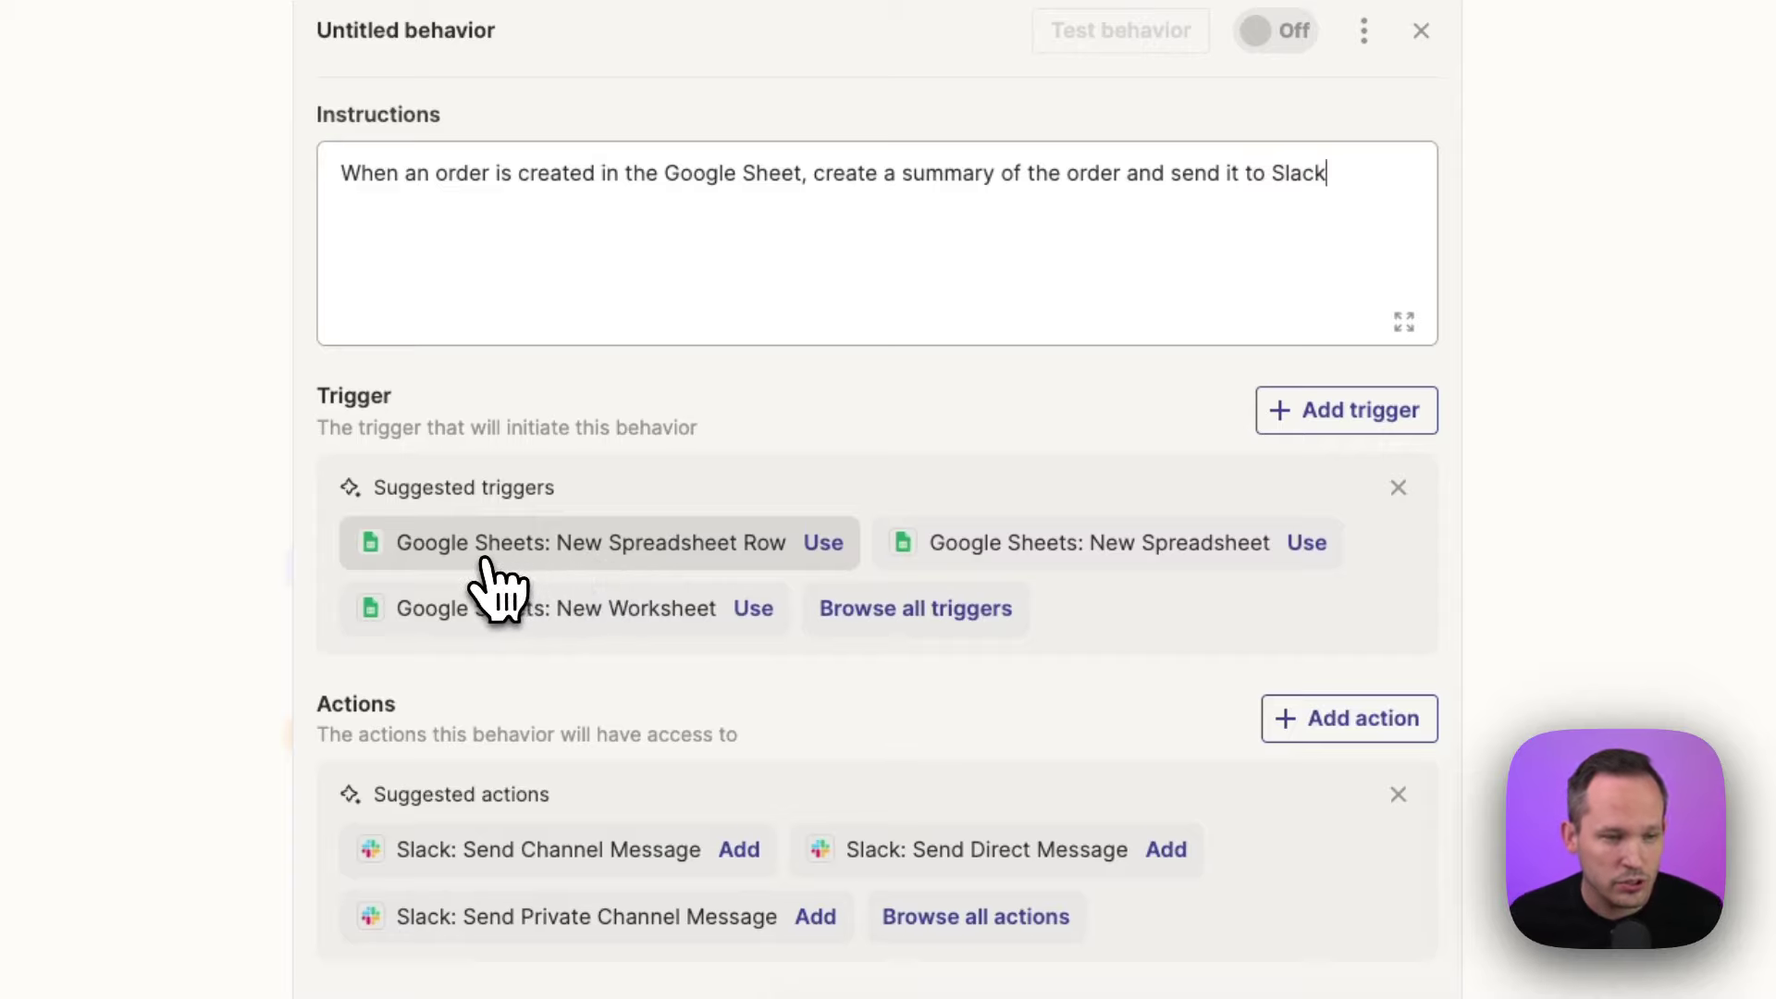
left_click(645, 554)
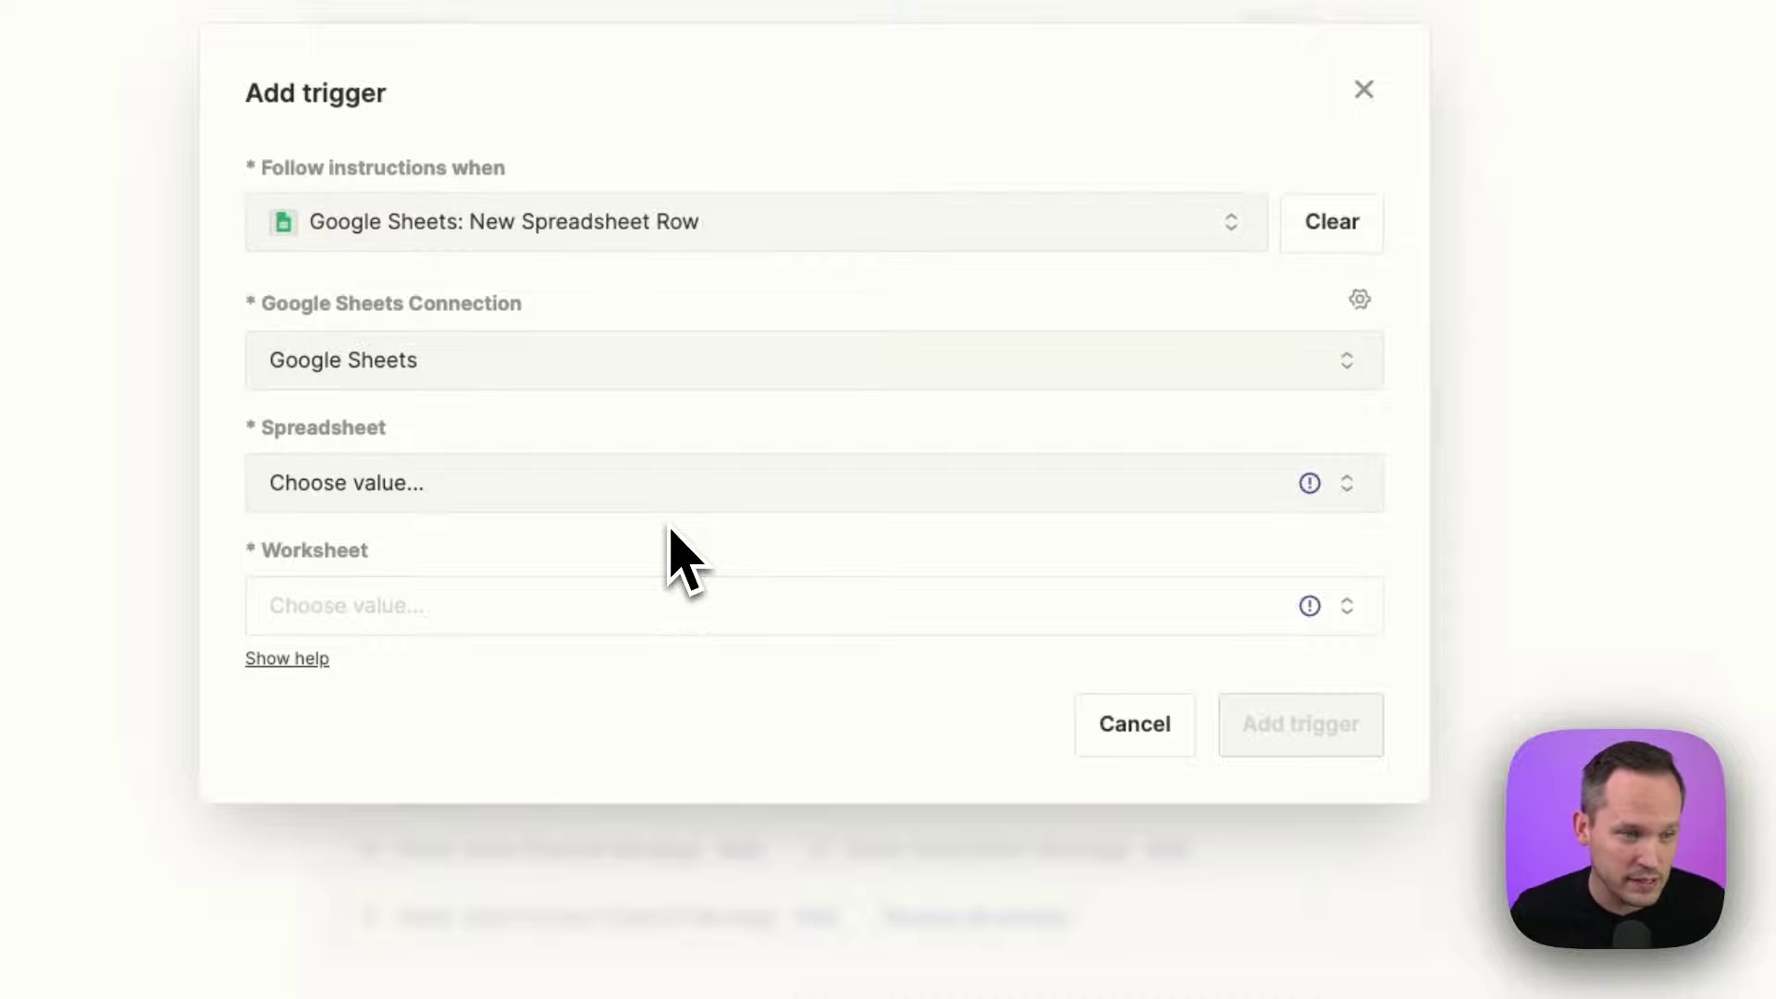
left_click(668, 487)
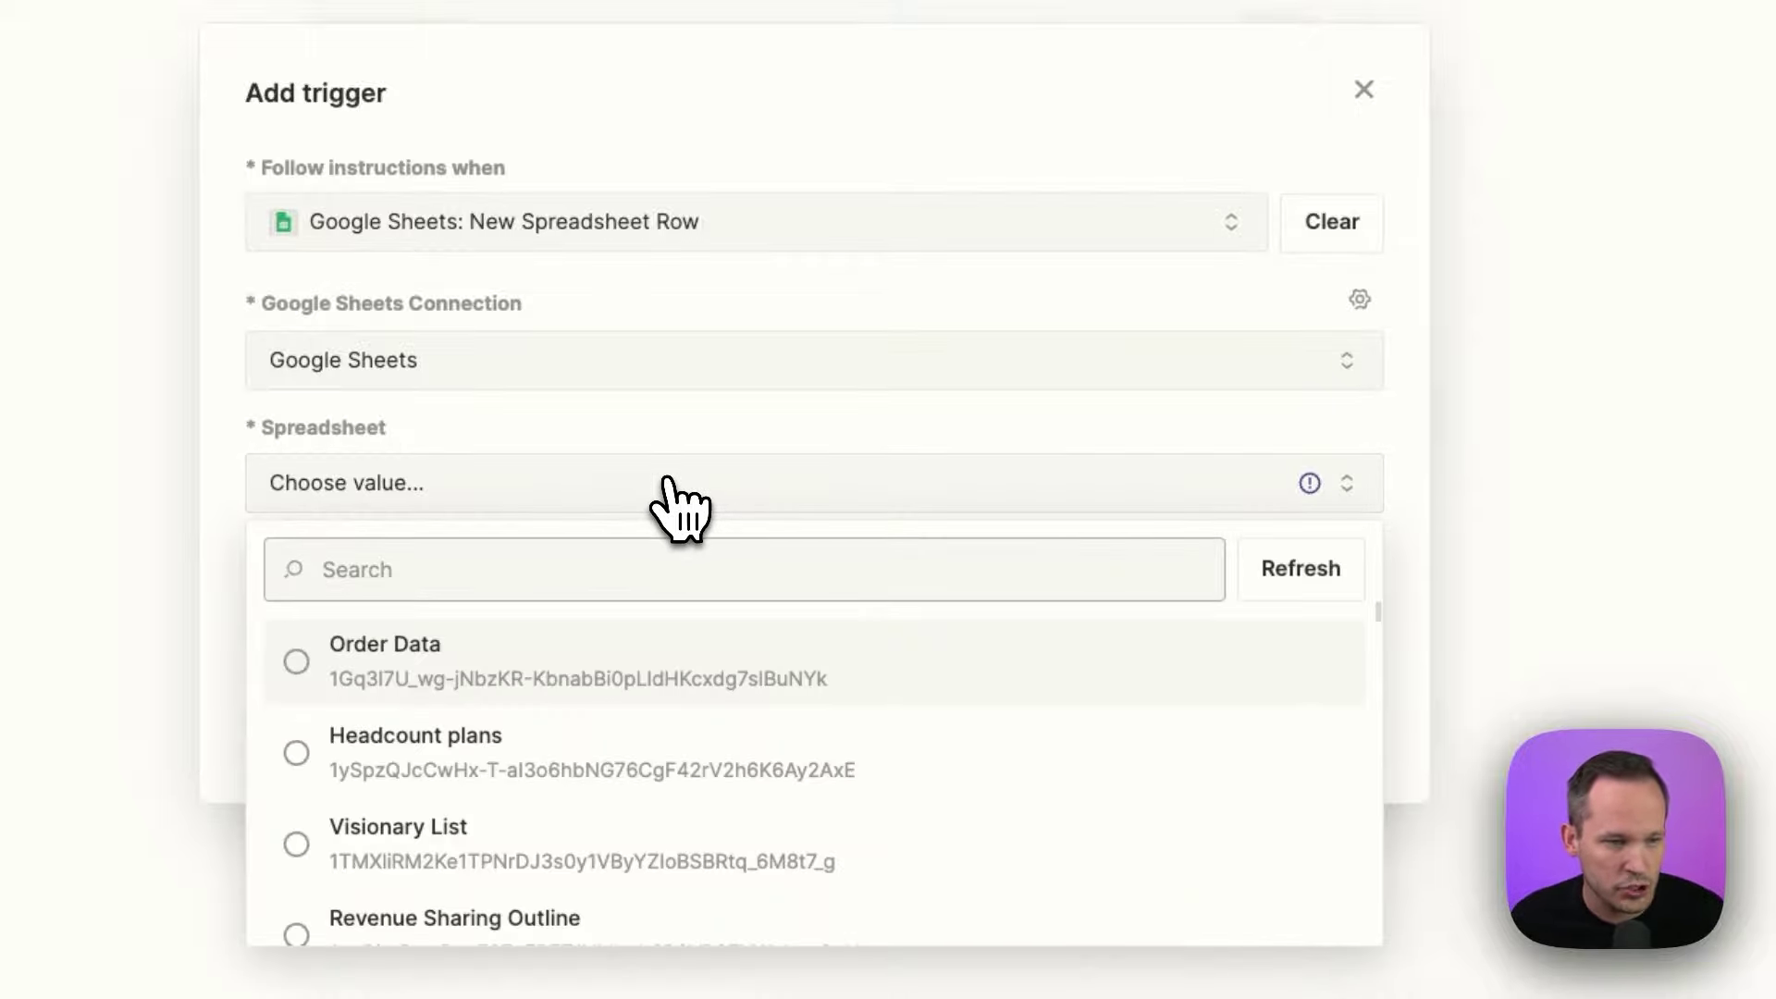
left_click(629, 652)
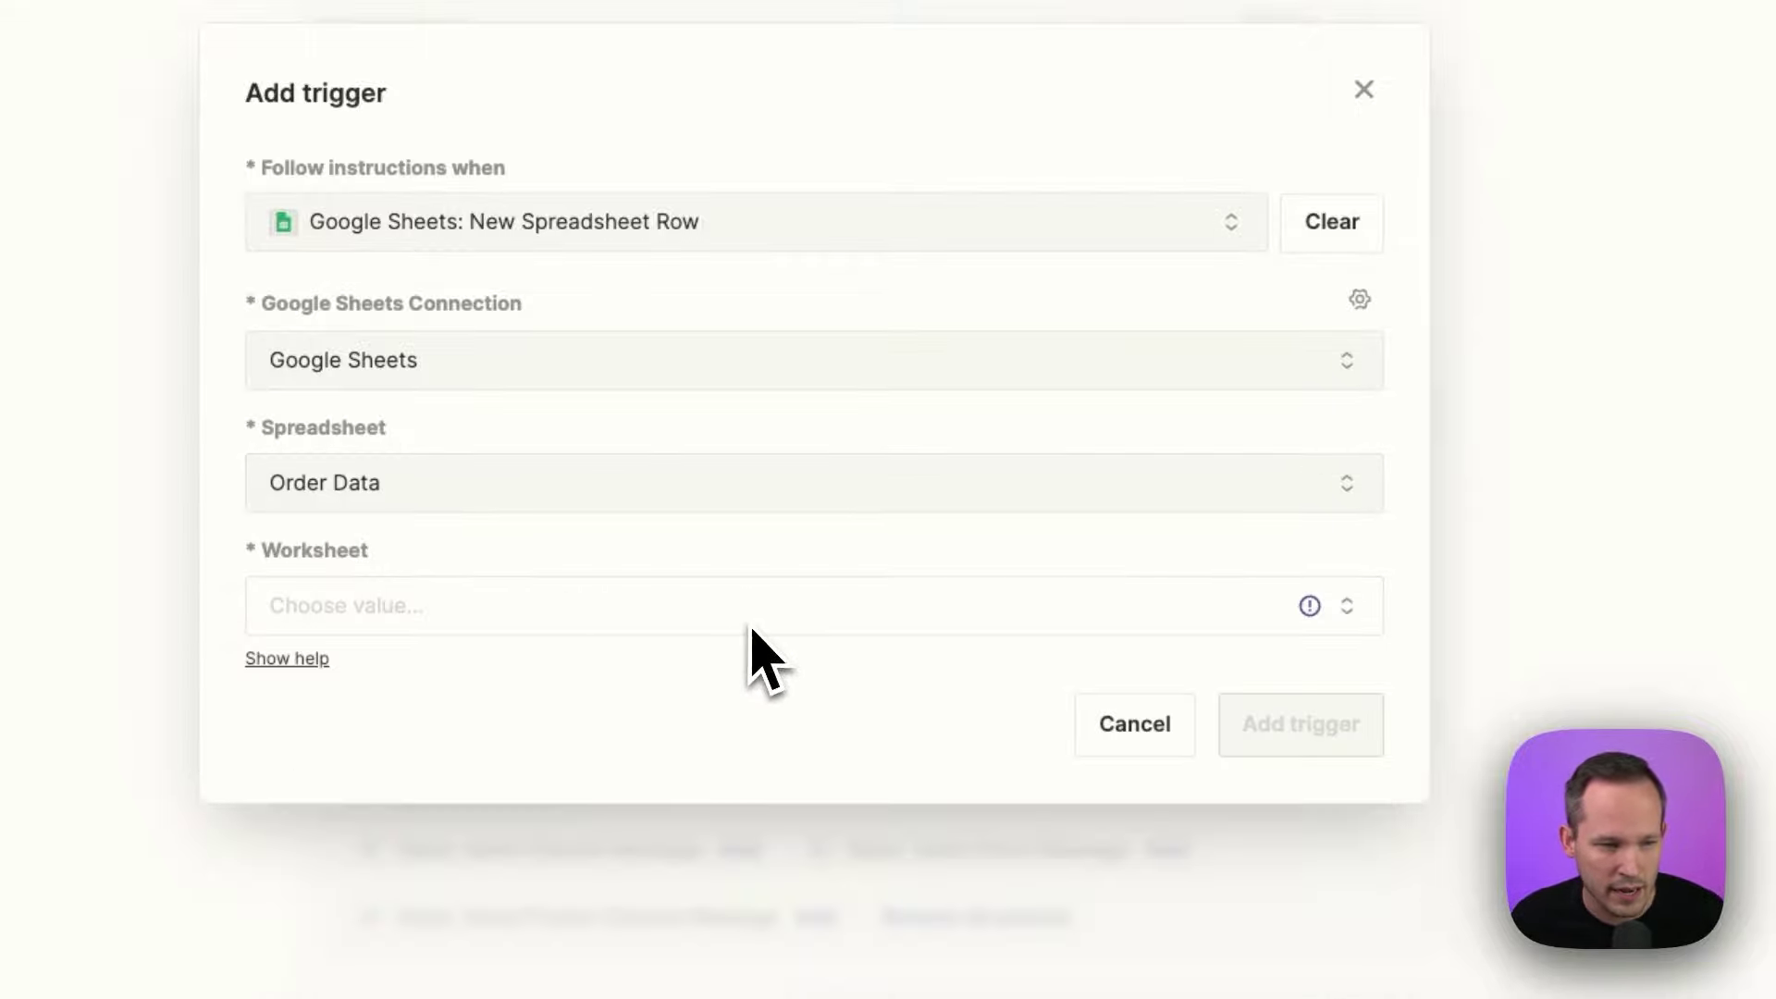
left_click(1290, 736)
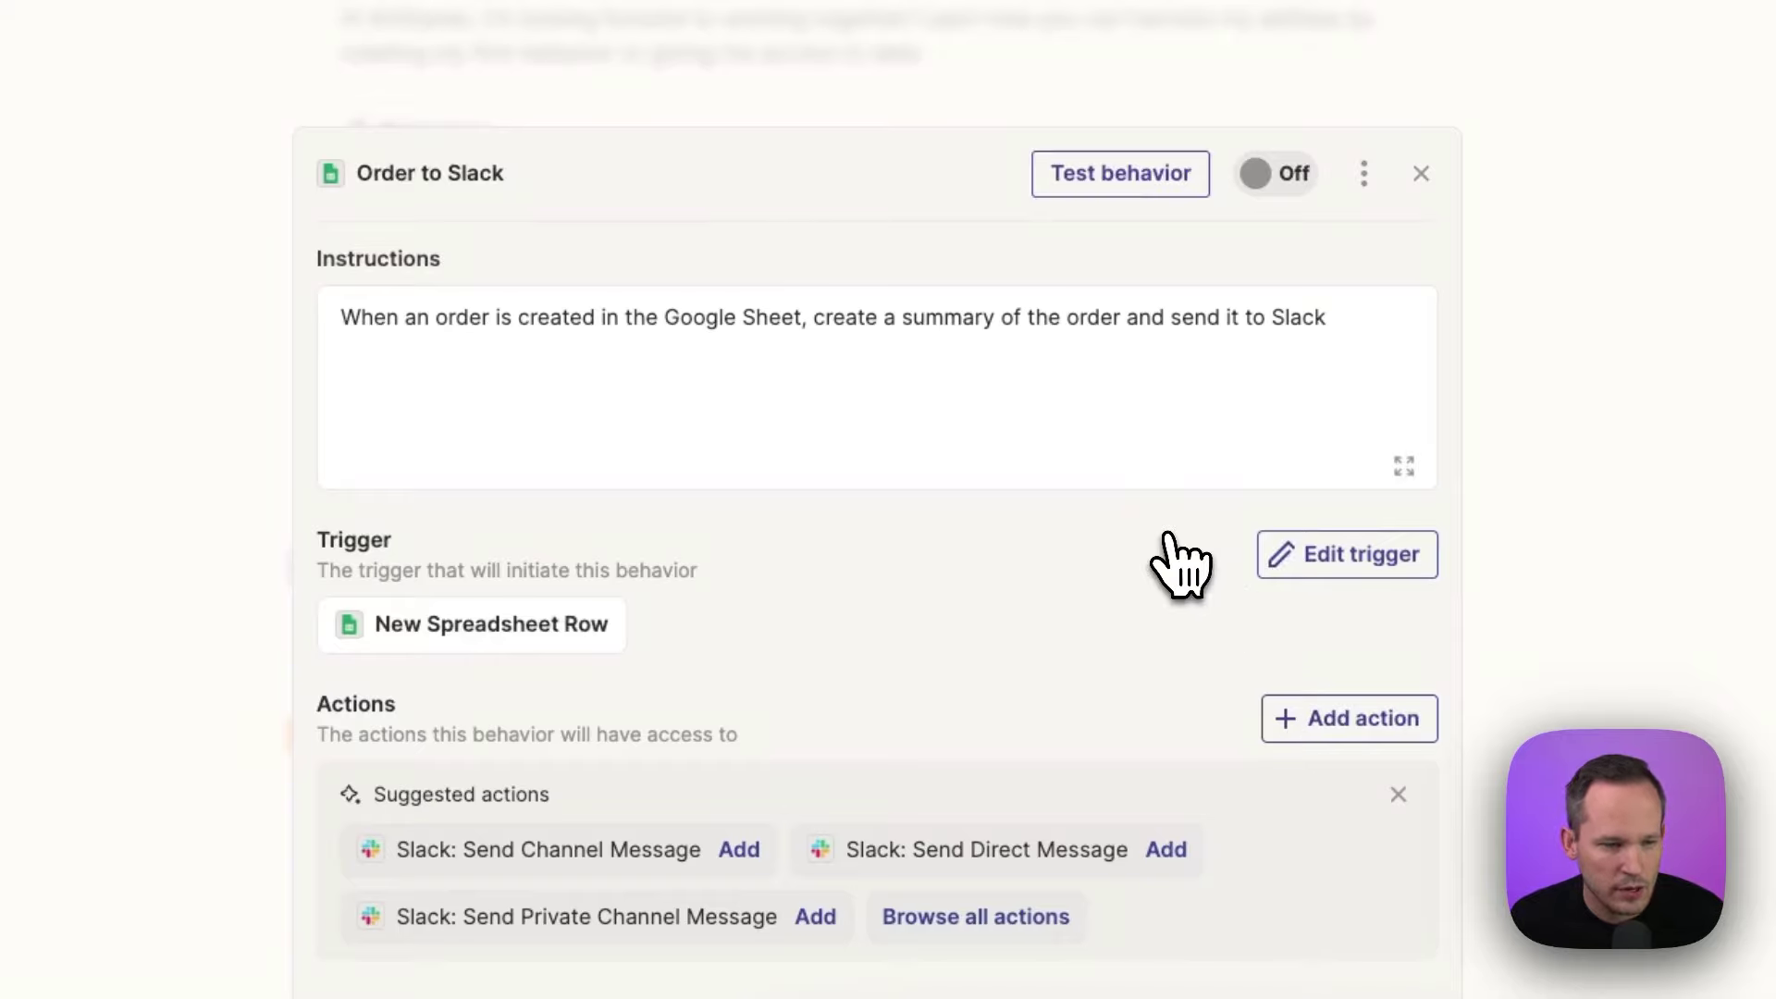
Add a Slack Send Channel Message action posting to the specific channel 'demo'
left_click(575, 879)
left_click(813, 448)
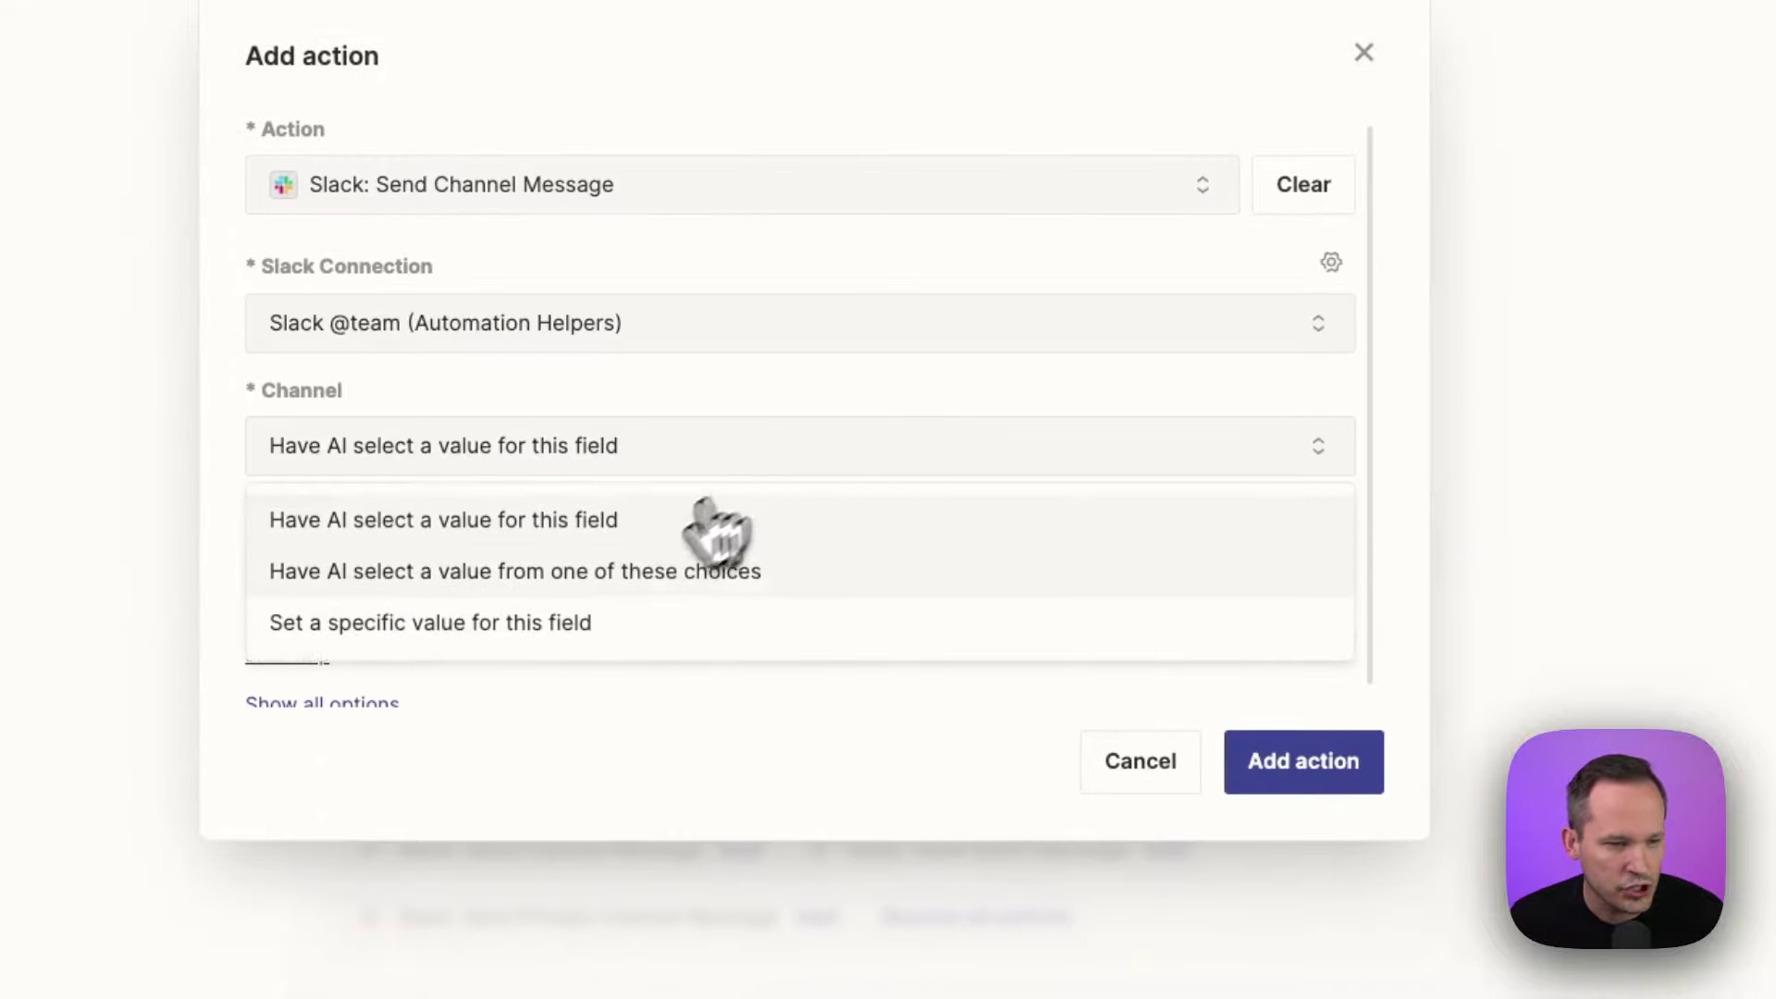
left_click(611, 618)
left_click(448, 541)
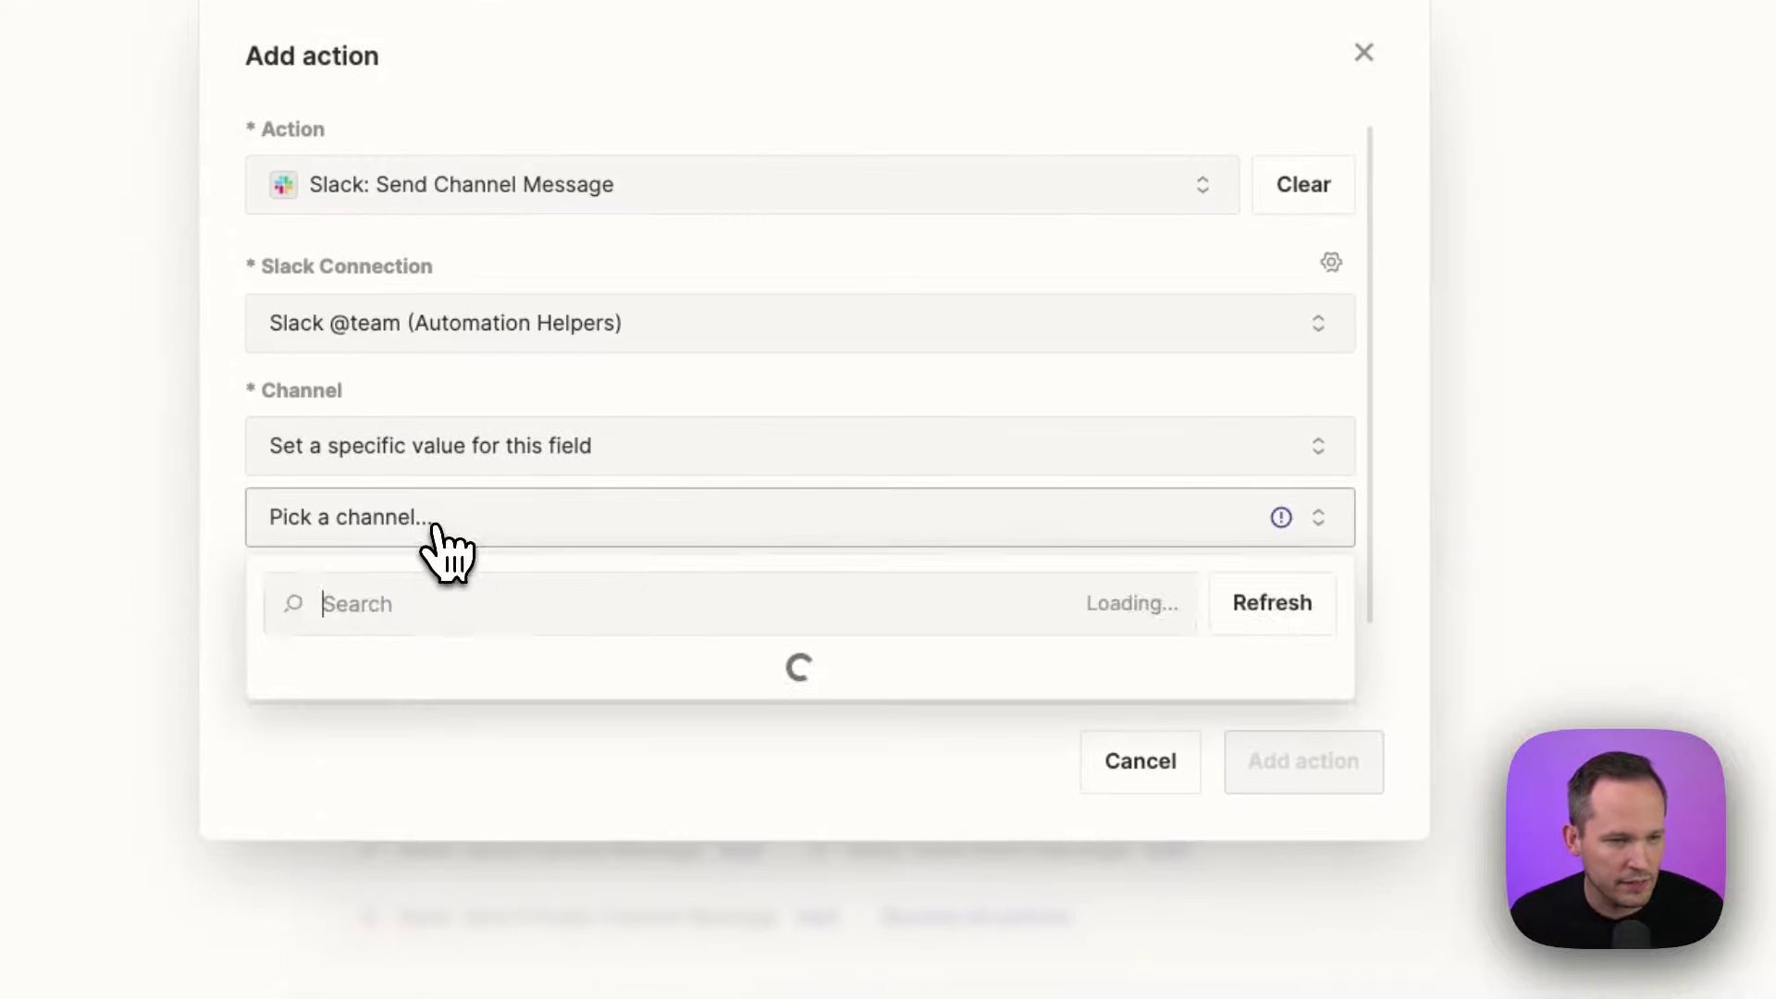
type("demo")
left_click(496, 701)
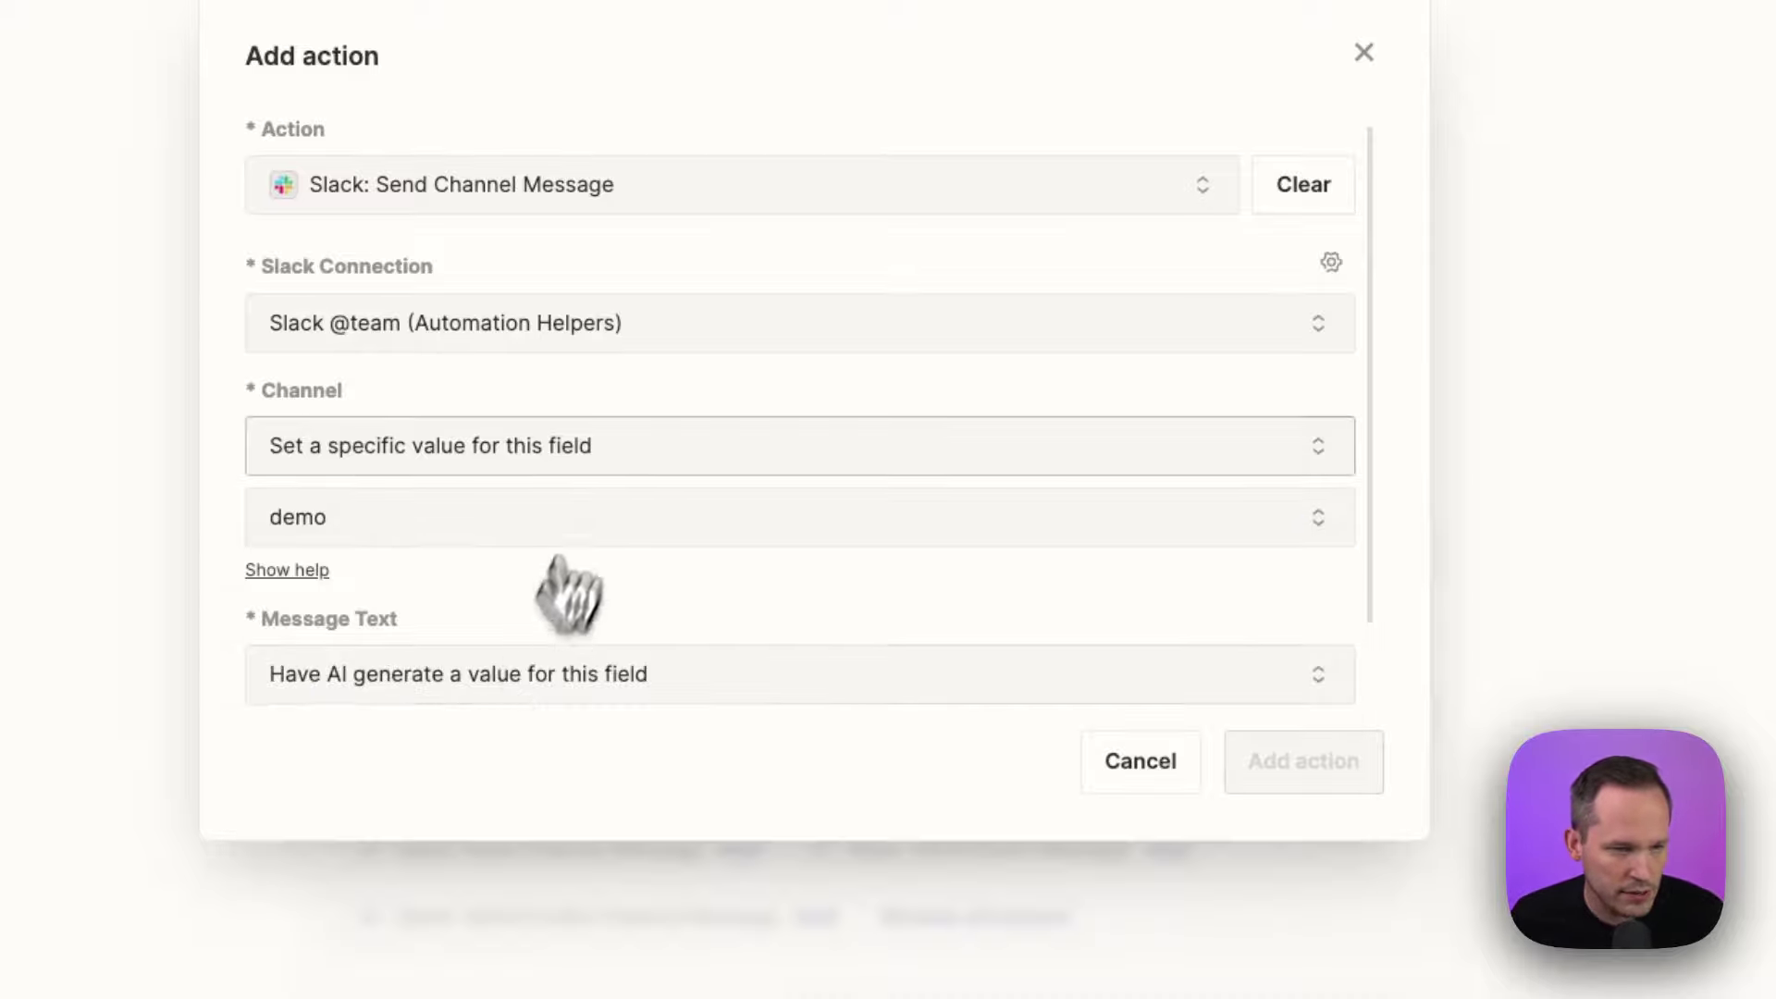
scroll(681, 607, "down", 1)
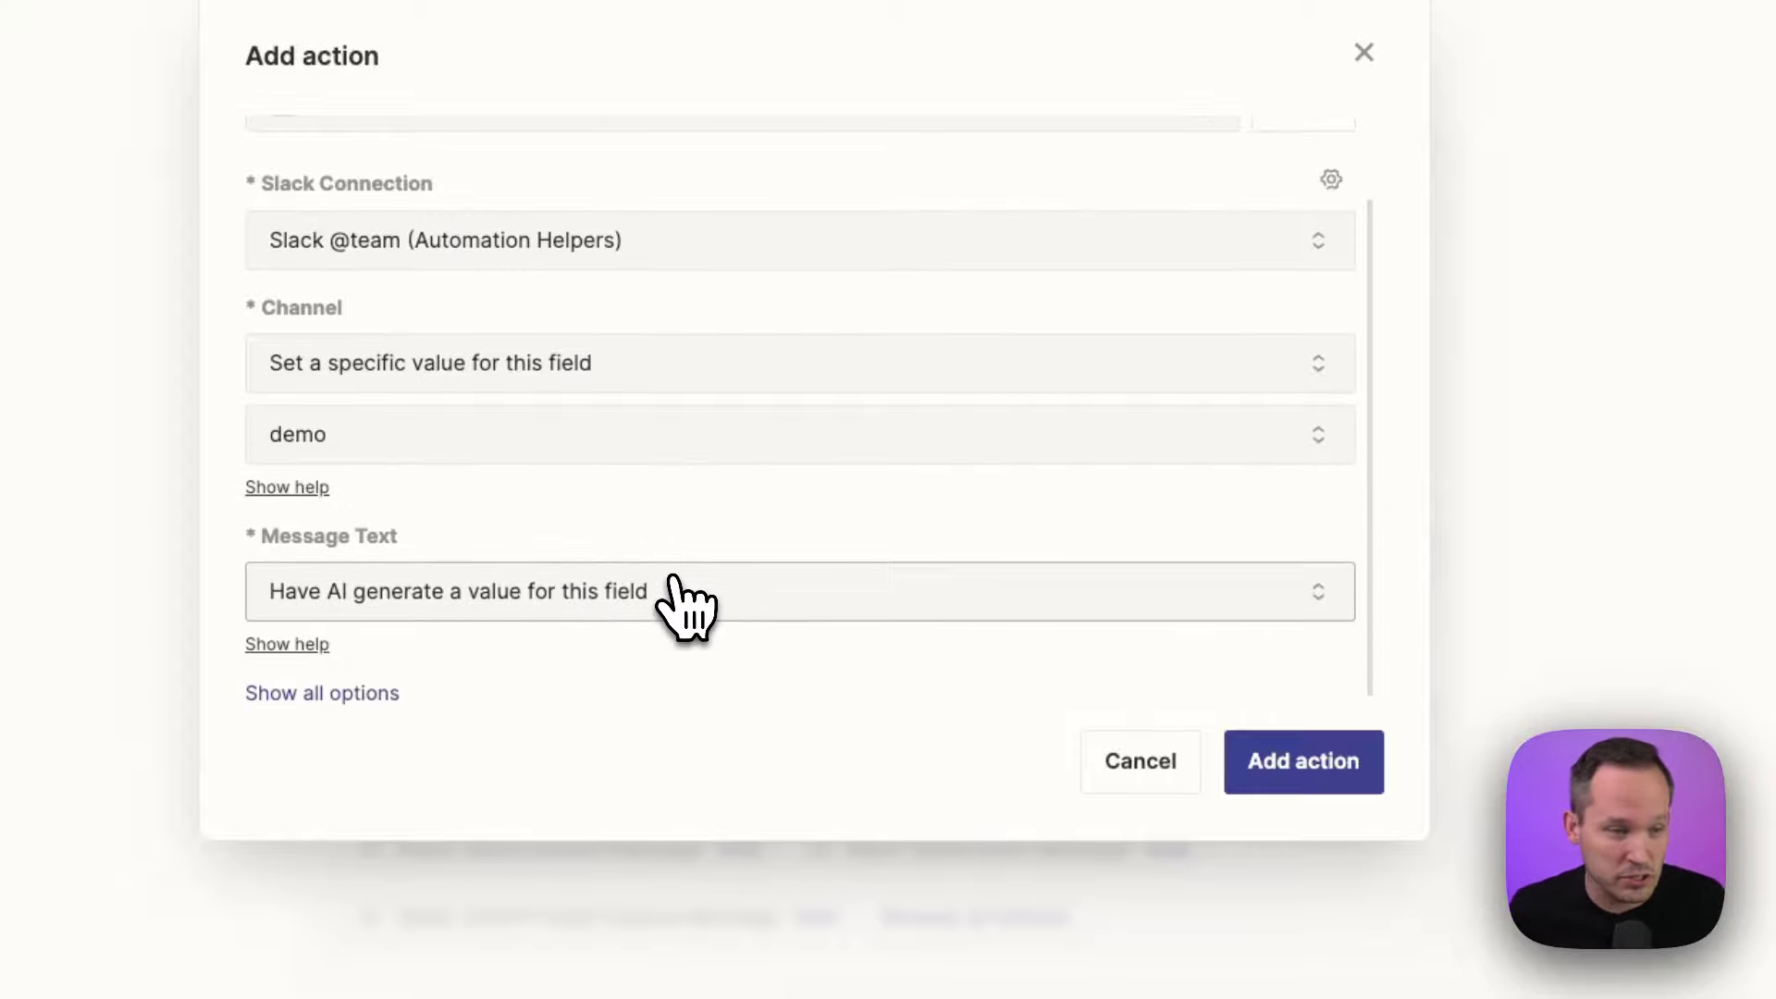
left_click(1290, 767)
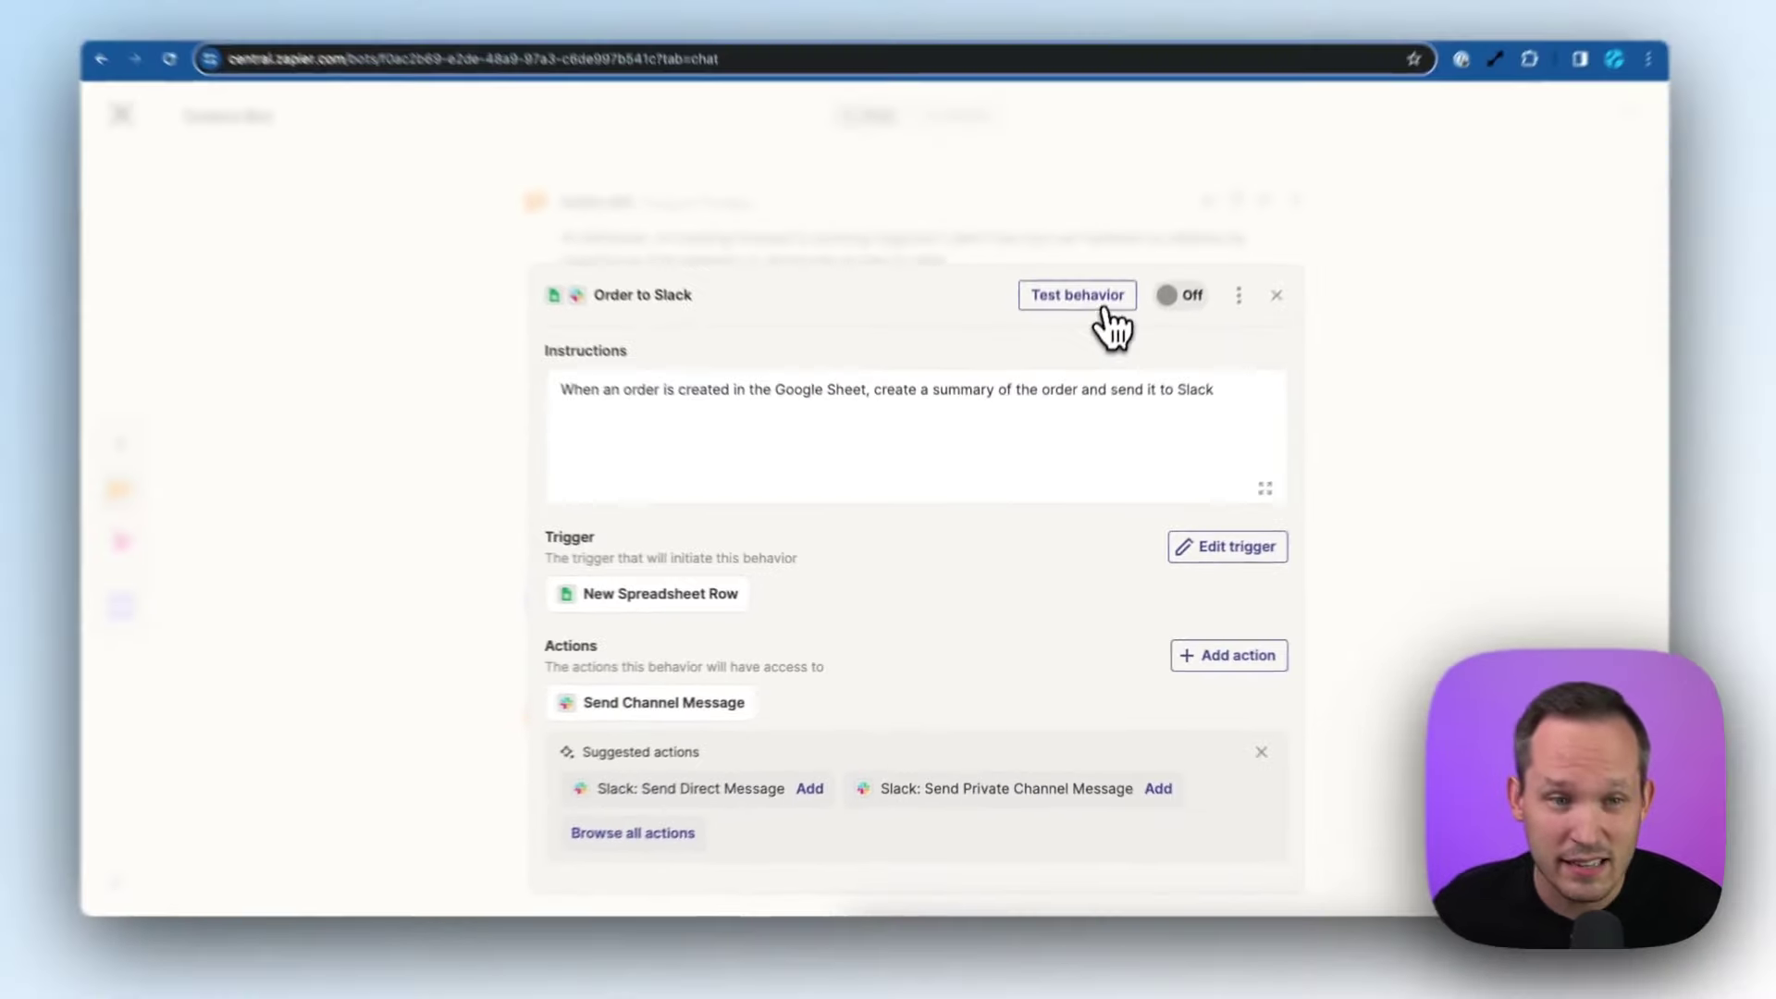
Test the Order to Slack behavior, then reopen and close its settings panel
left_click(1114, 110)
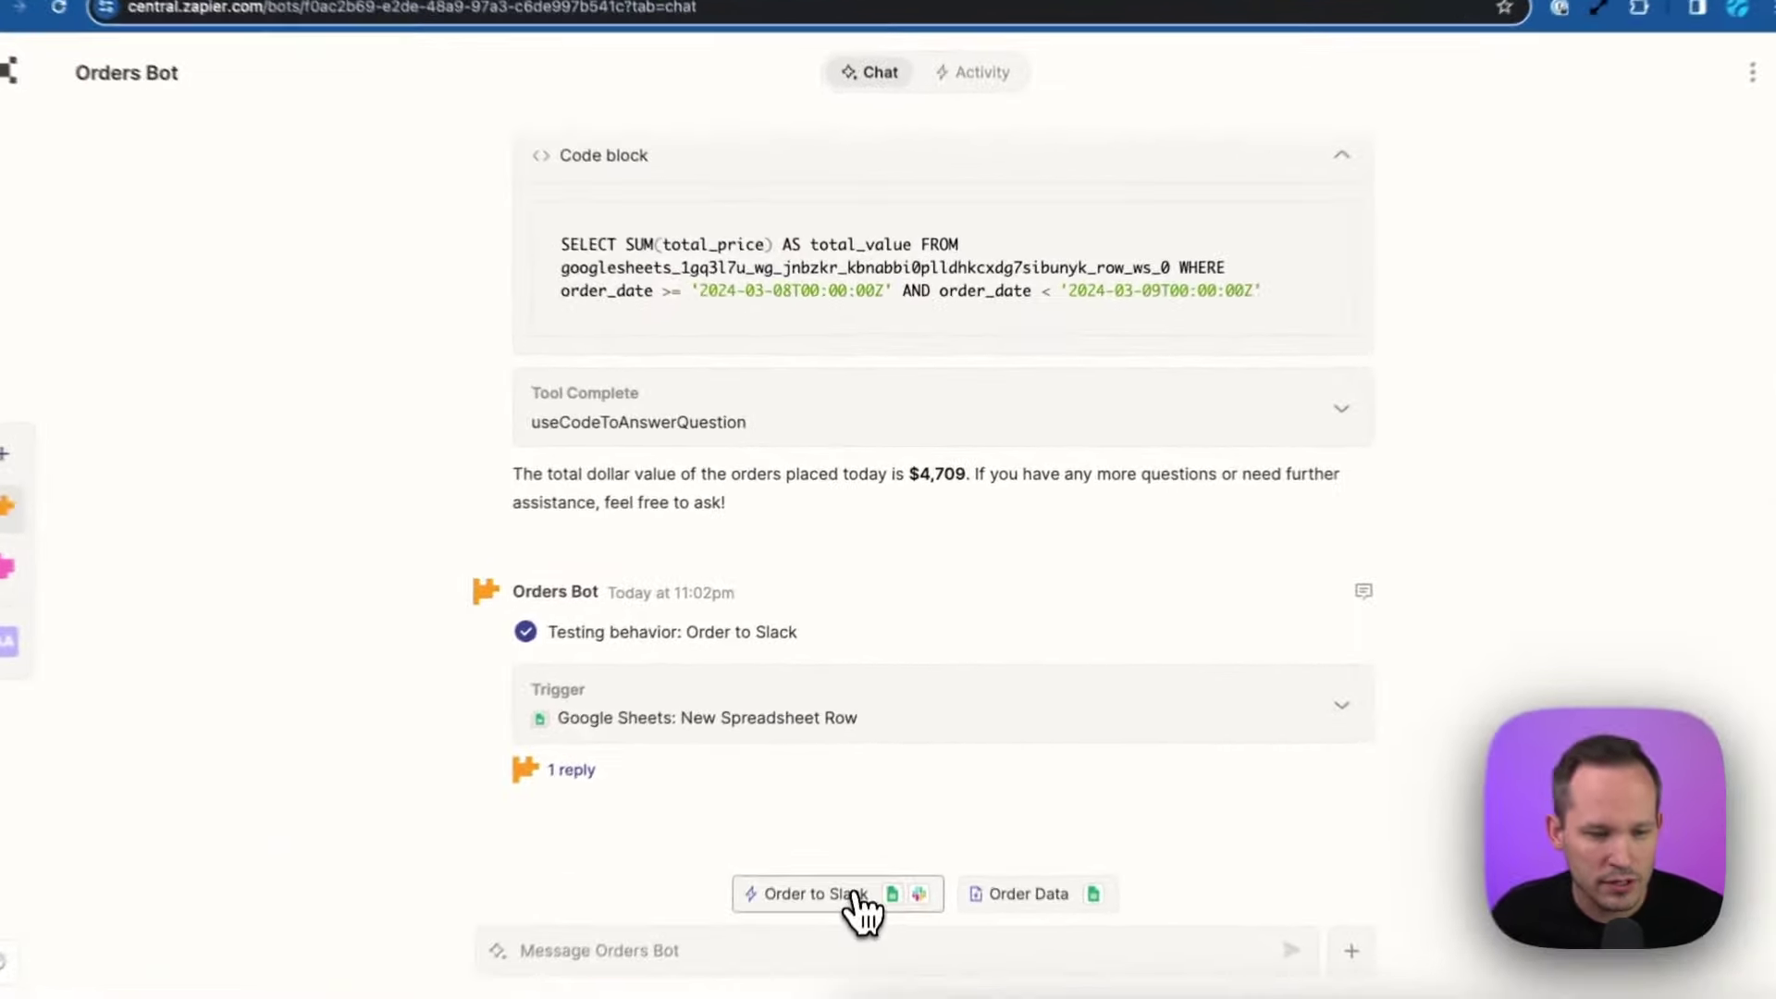
left_click(853, 896)
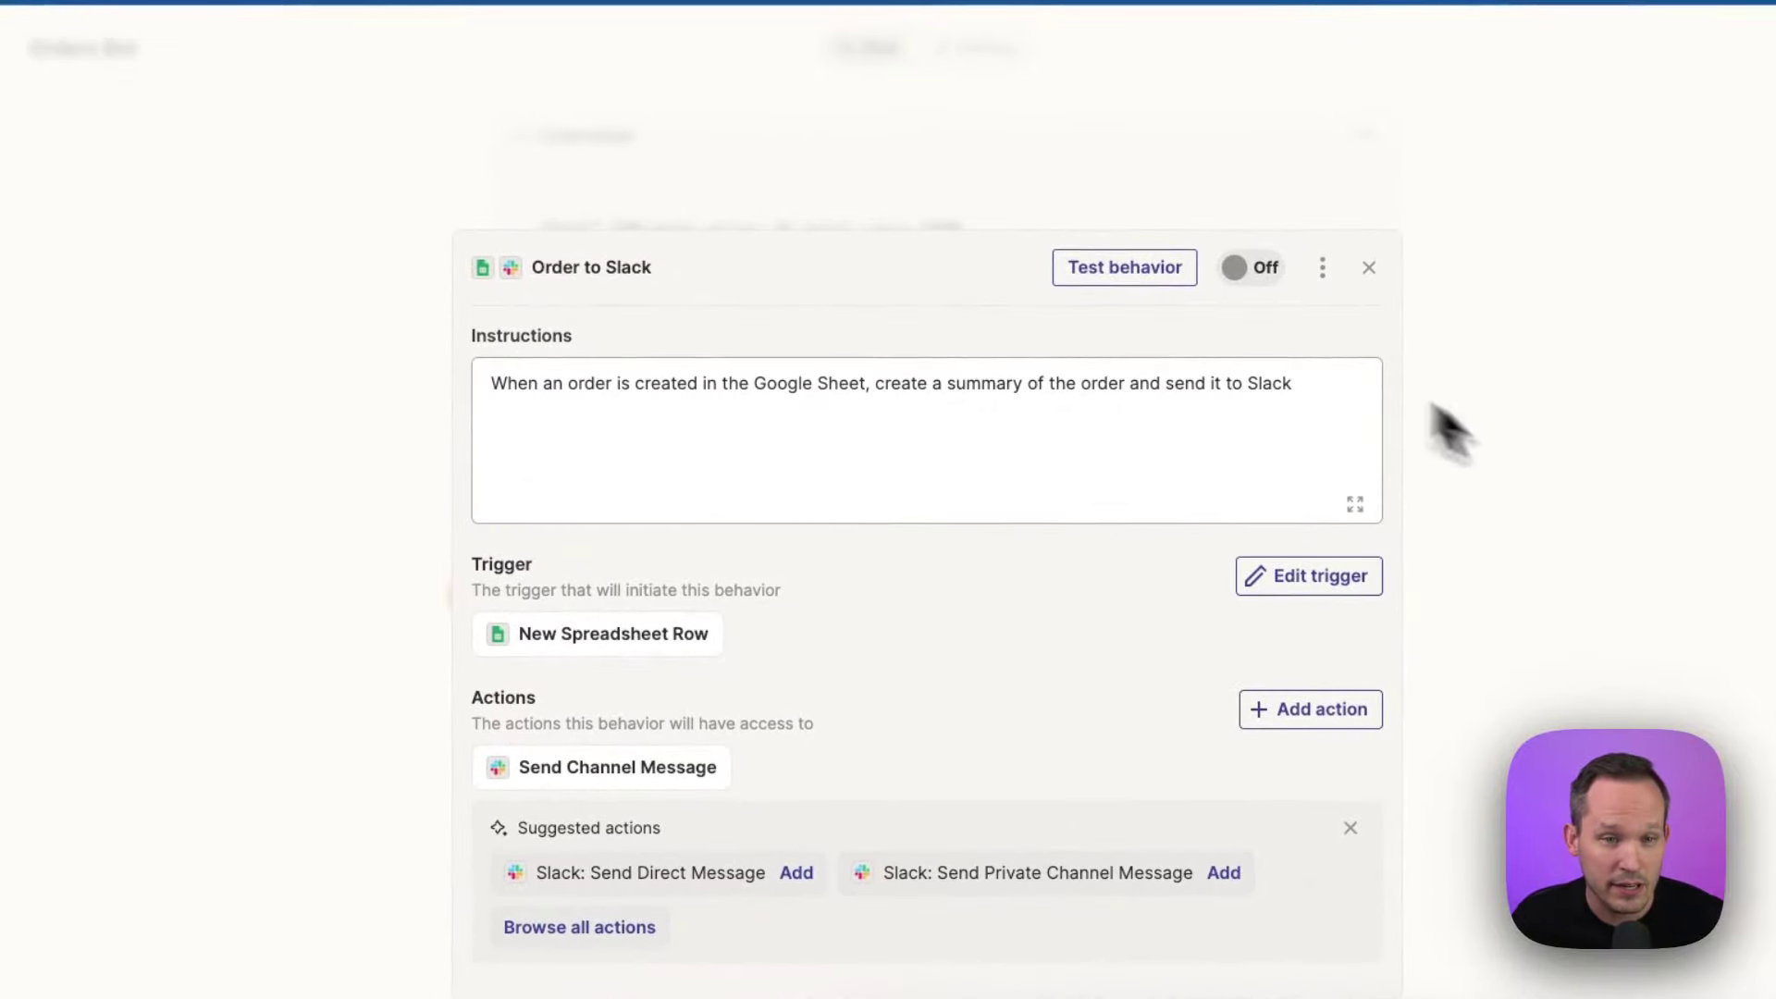
left_click(1348, 337)
left_click(1373, 270)
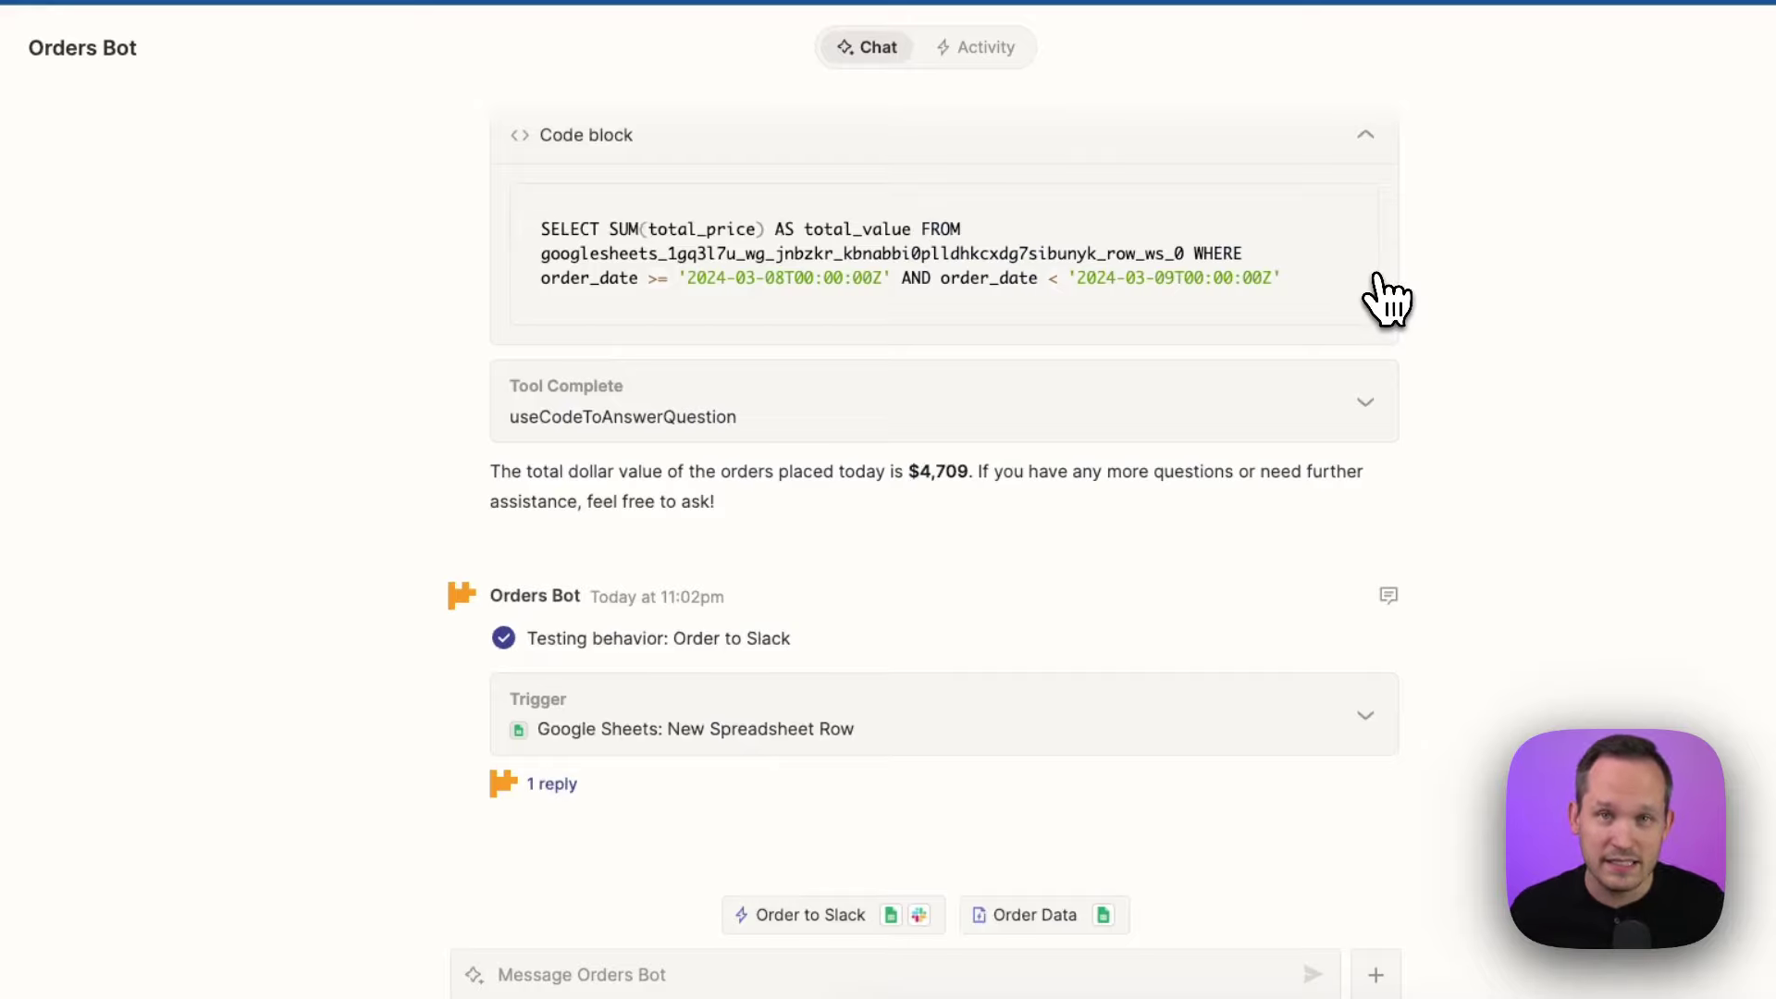
Review the test run in Activity, expanding the Google Sheets row and Slack message details, then return to Chat
left_click(986, 50)
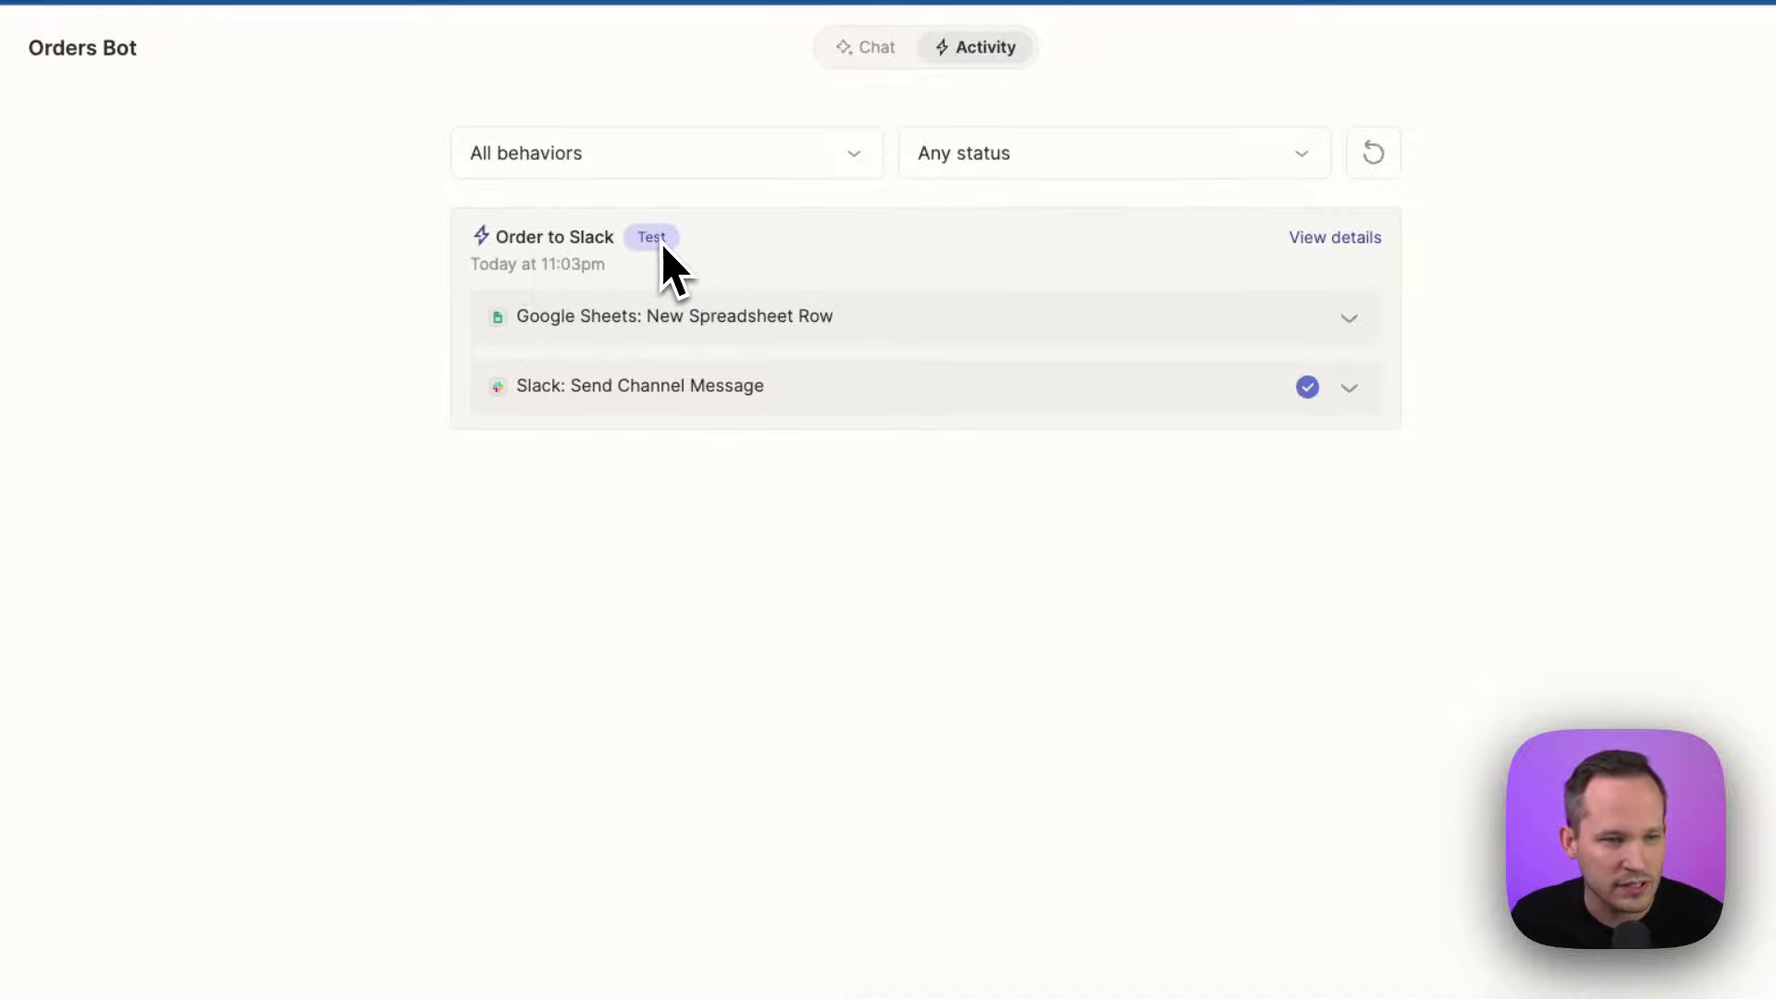
left_click(1064, 314)
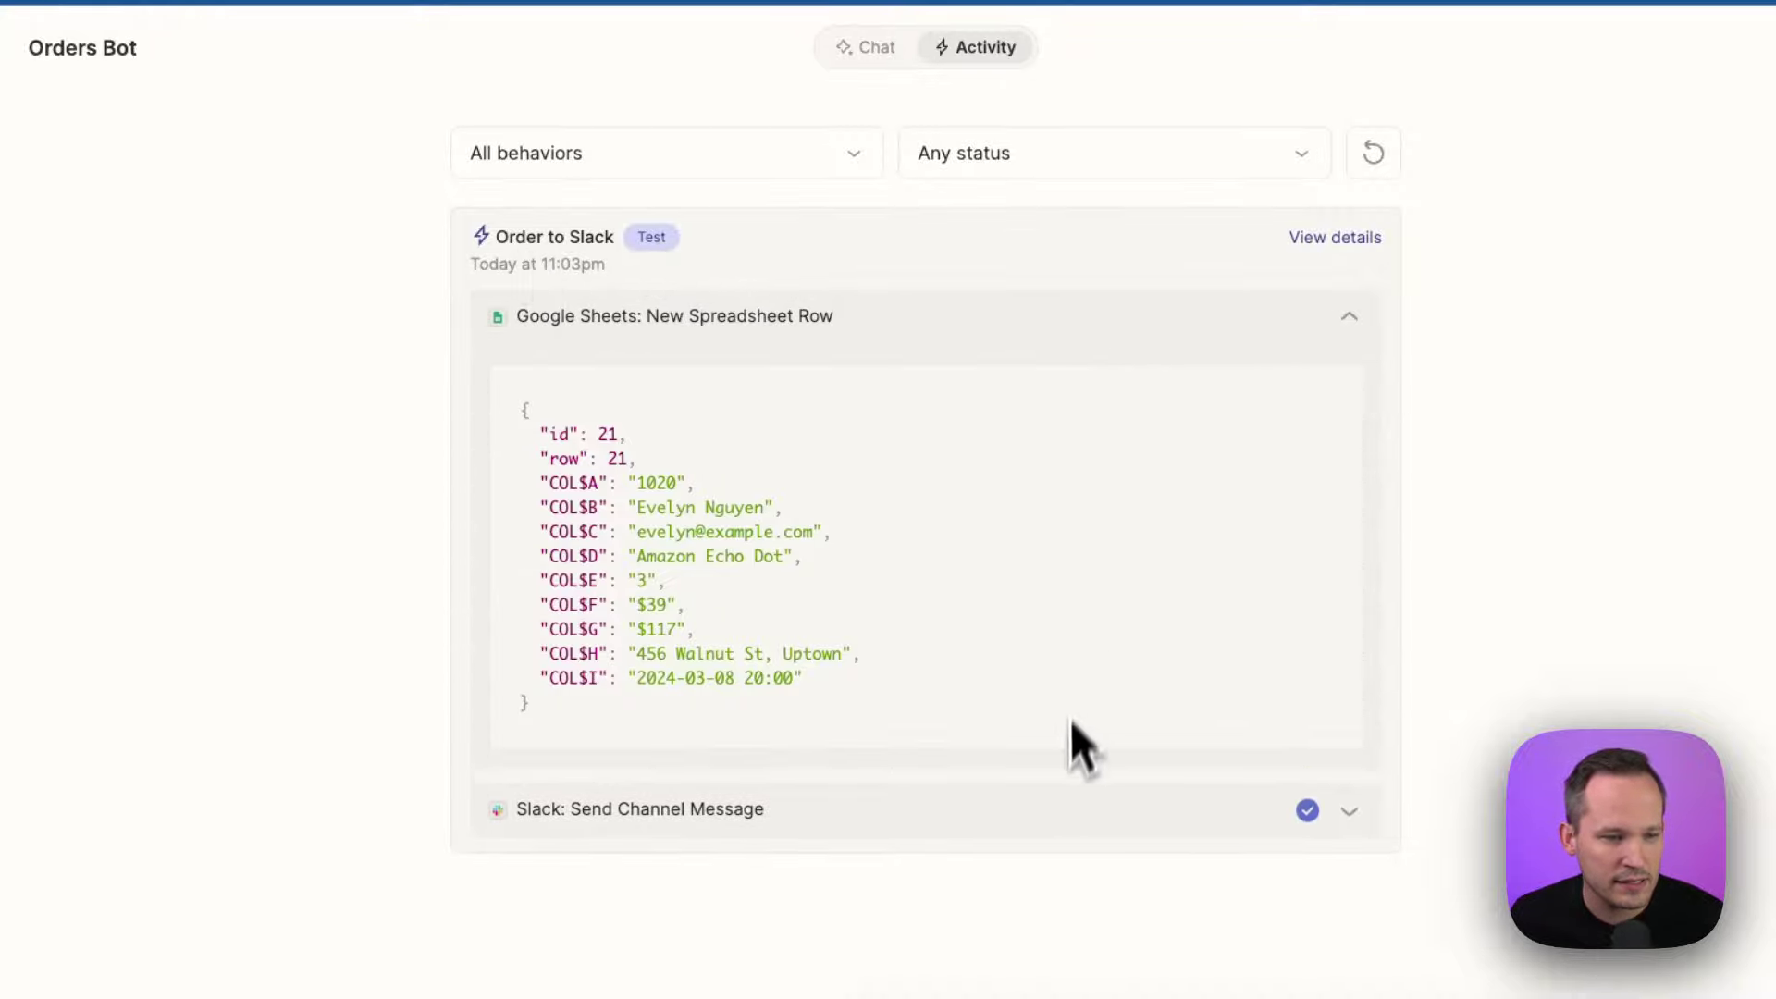
left_click(1073, 813)
scroll(1087, 796, "down", 7)
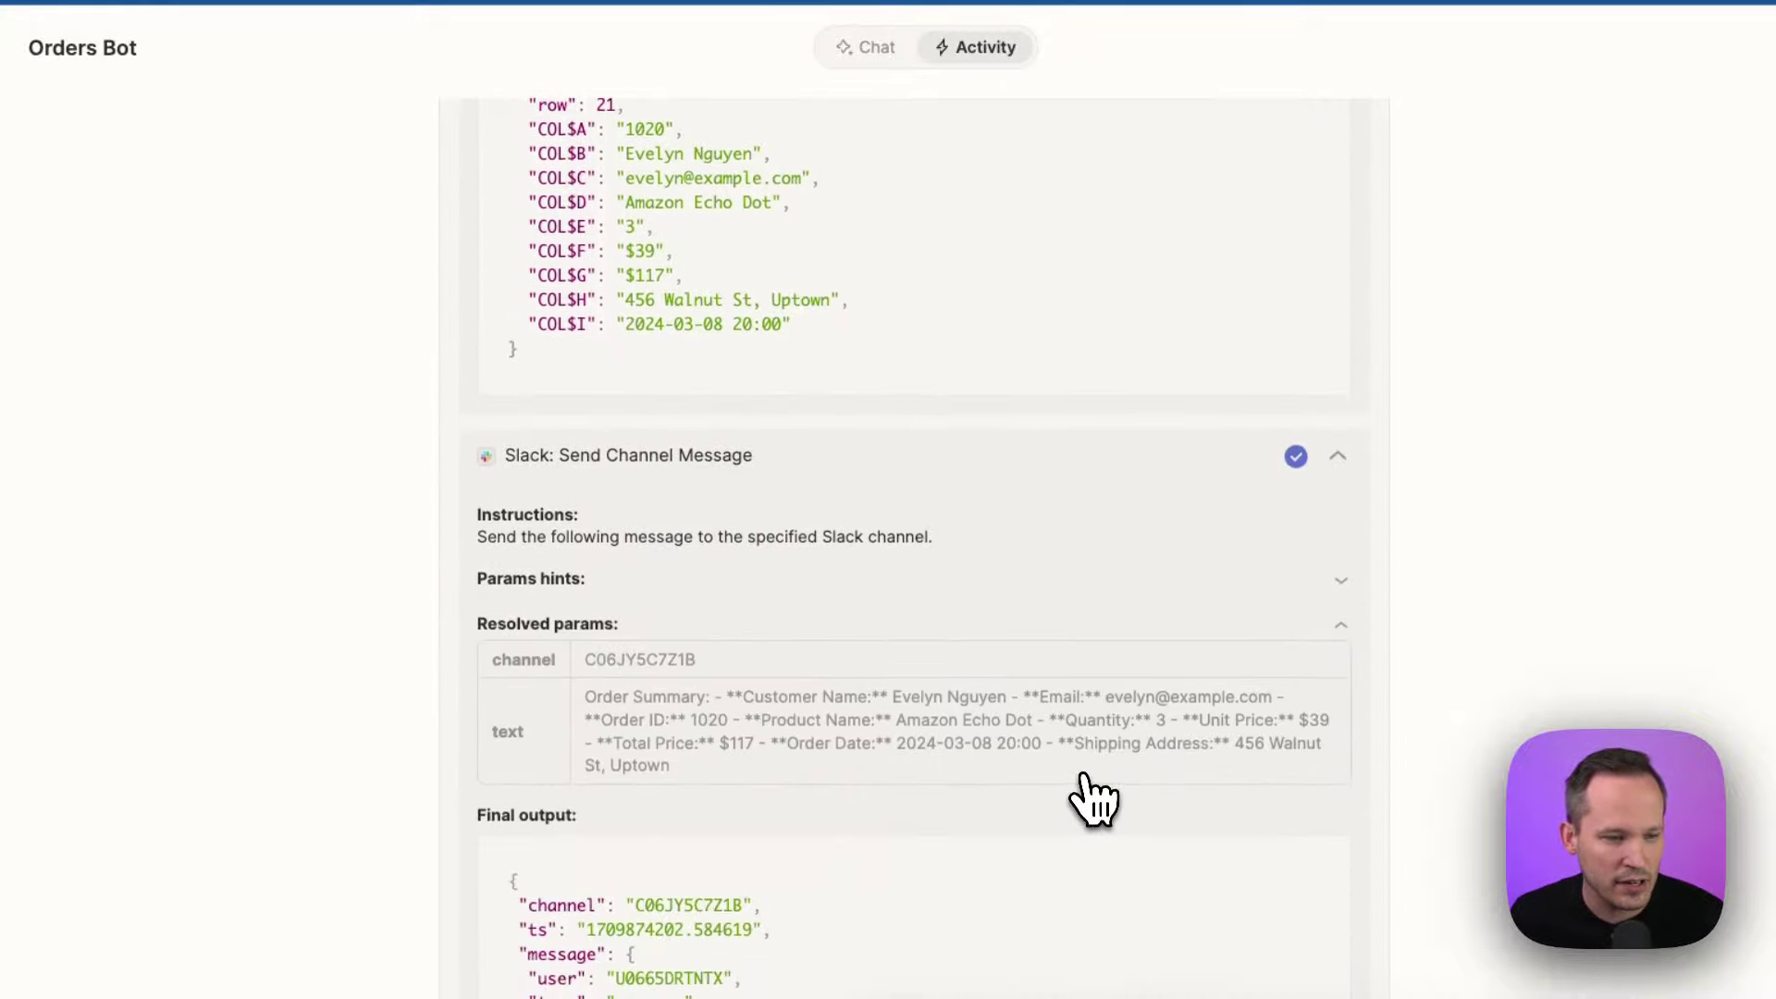
scroll(833, 579, "down", 8)
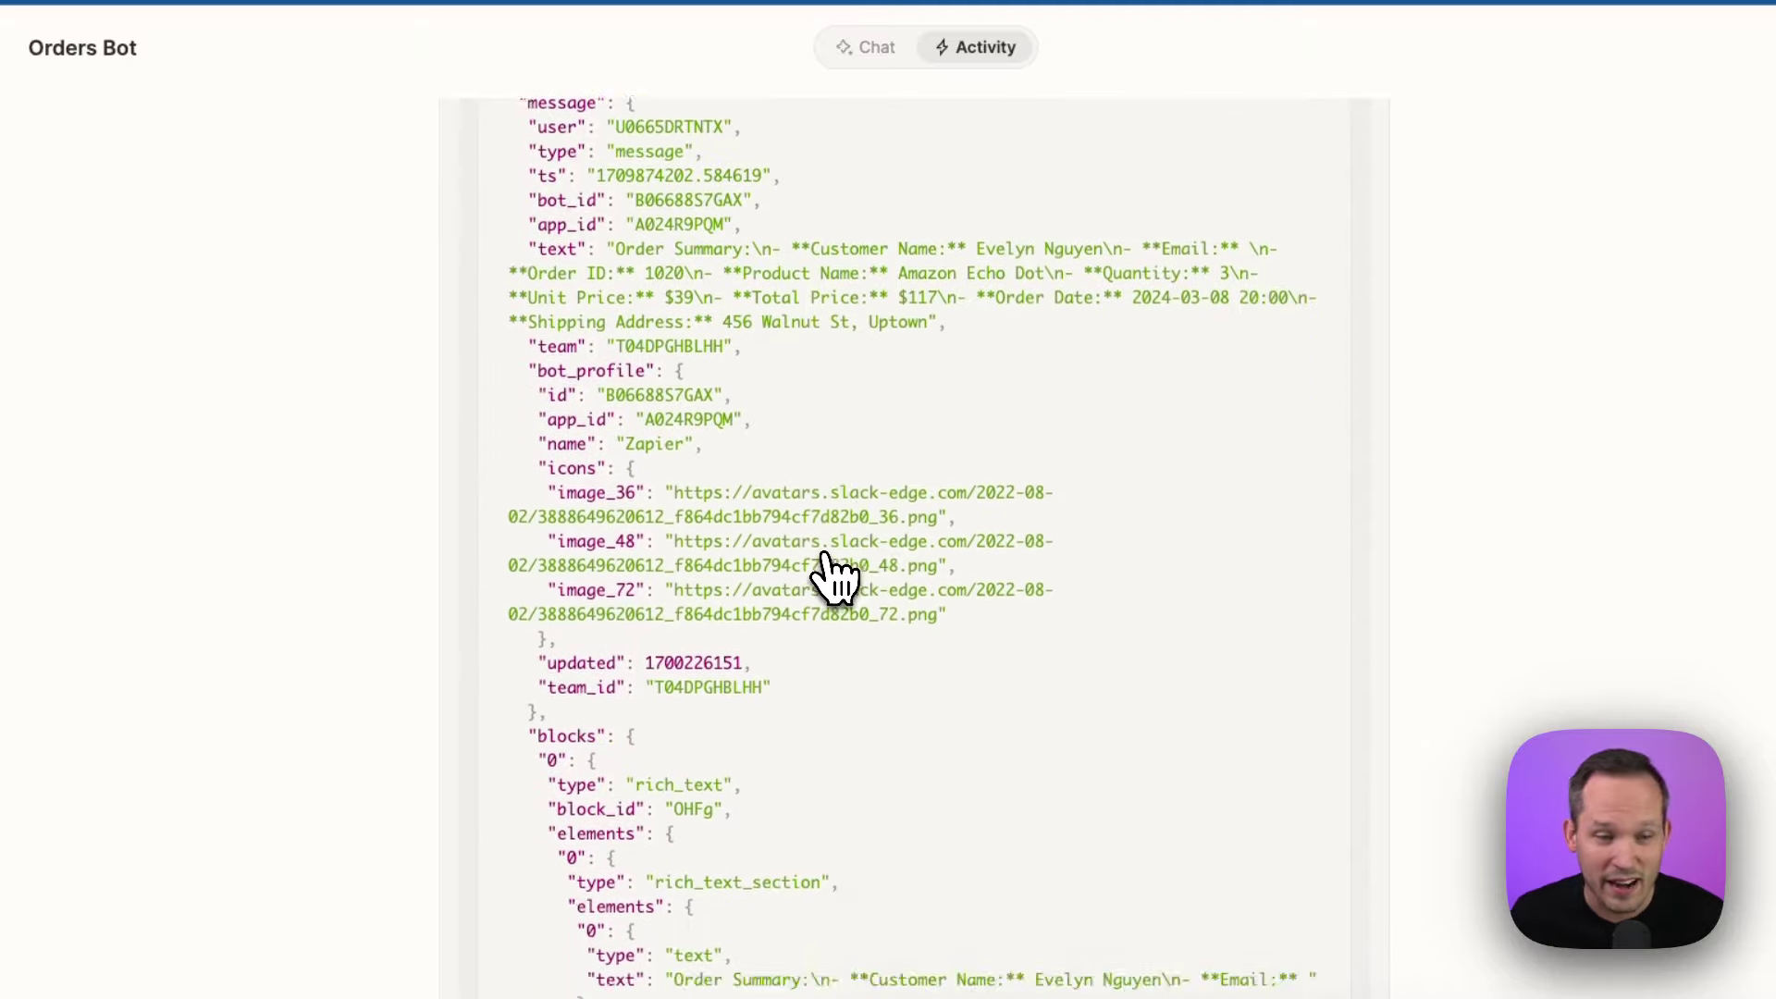
scroll(827, 555, "up", 15)
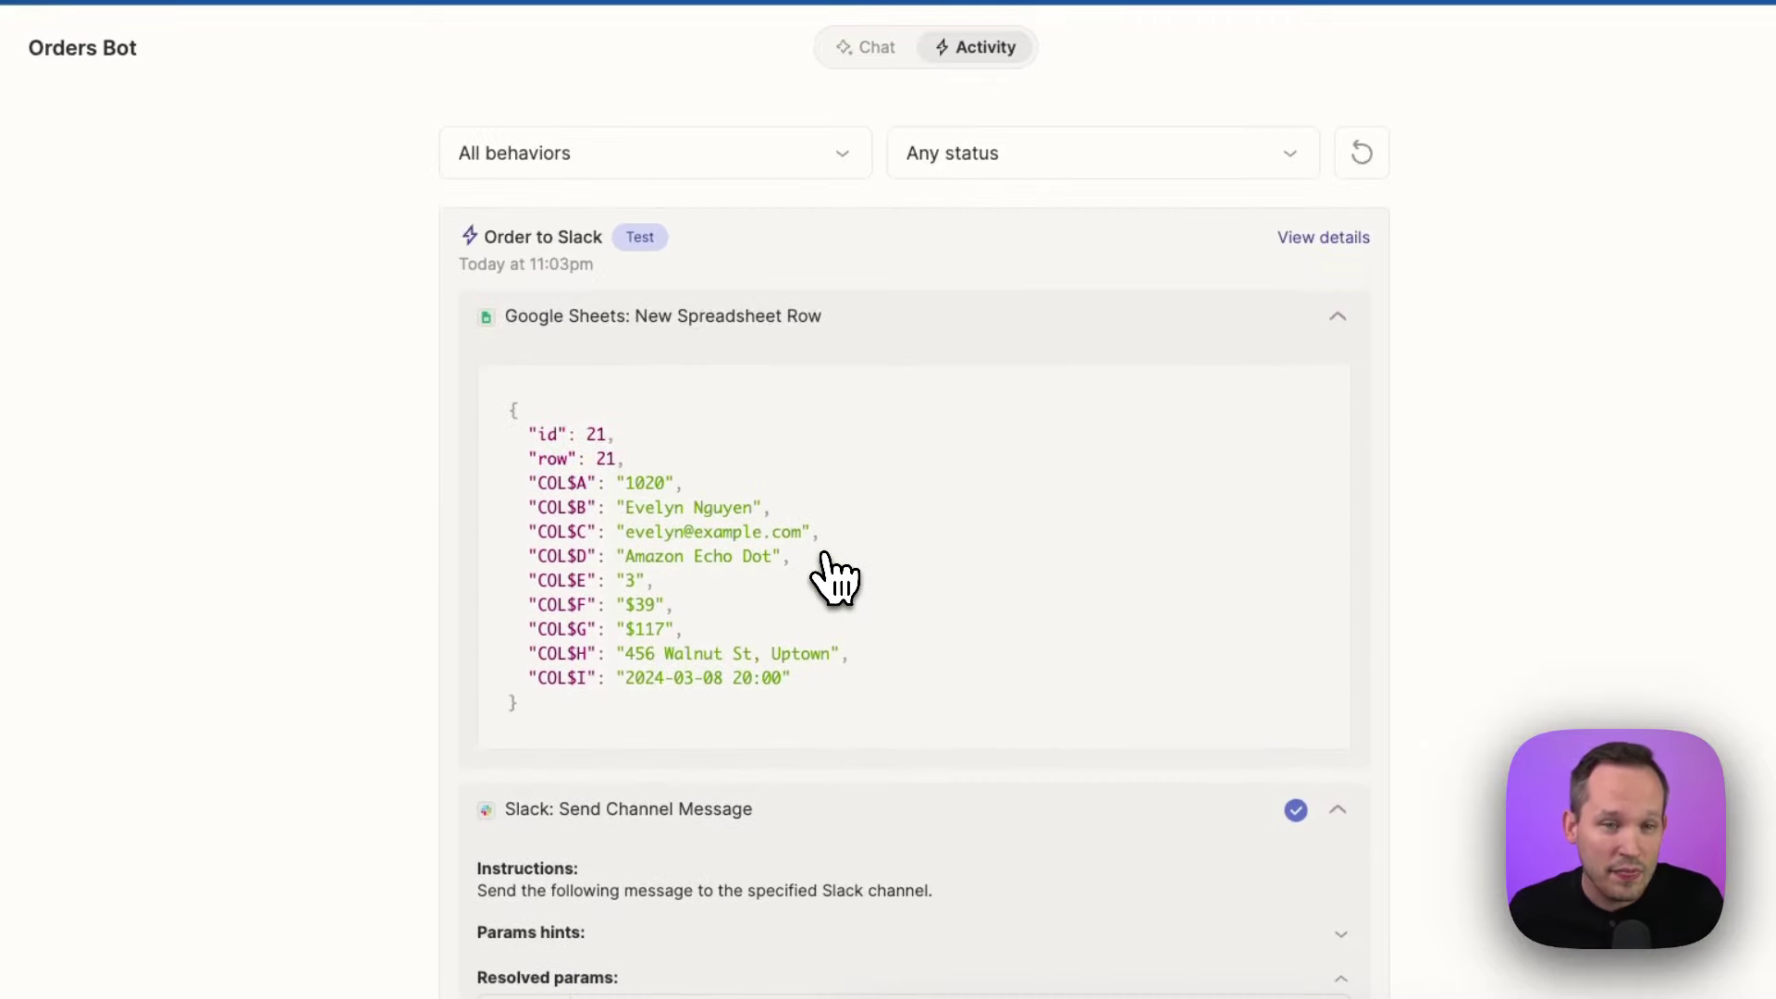
left_click(860, 53)
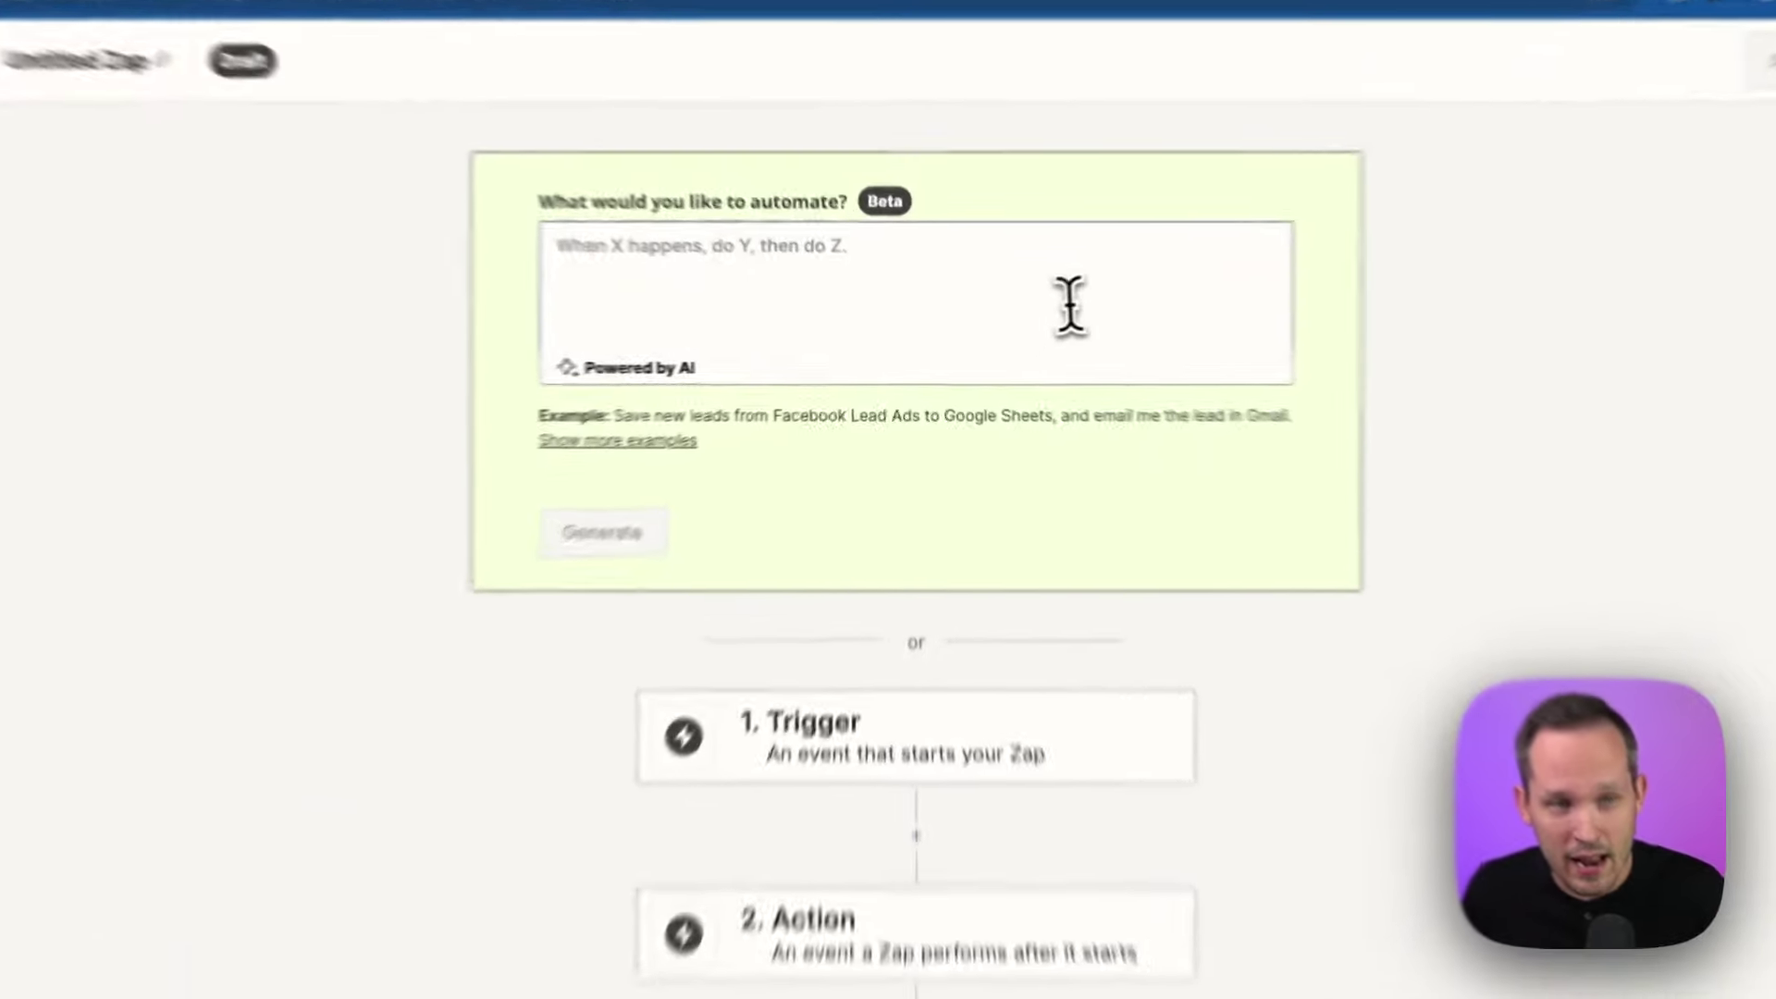
Focus the 'What would you like to automate?' box, then bring up the Video Content Outlines chatbot
left_click(1011, 333)
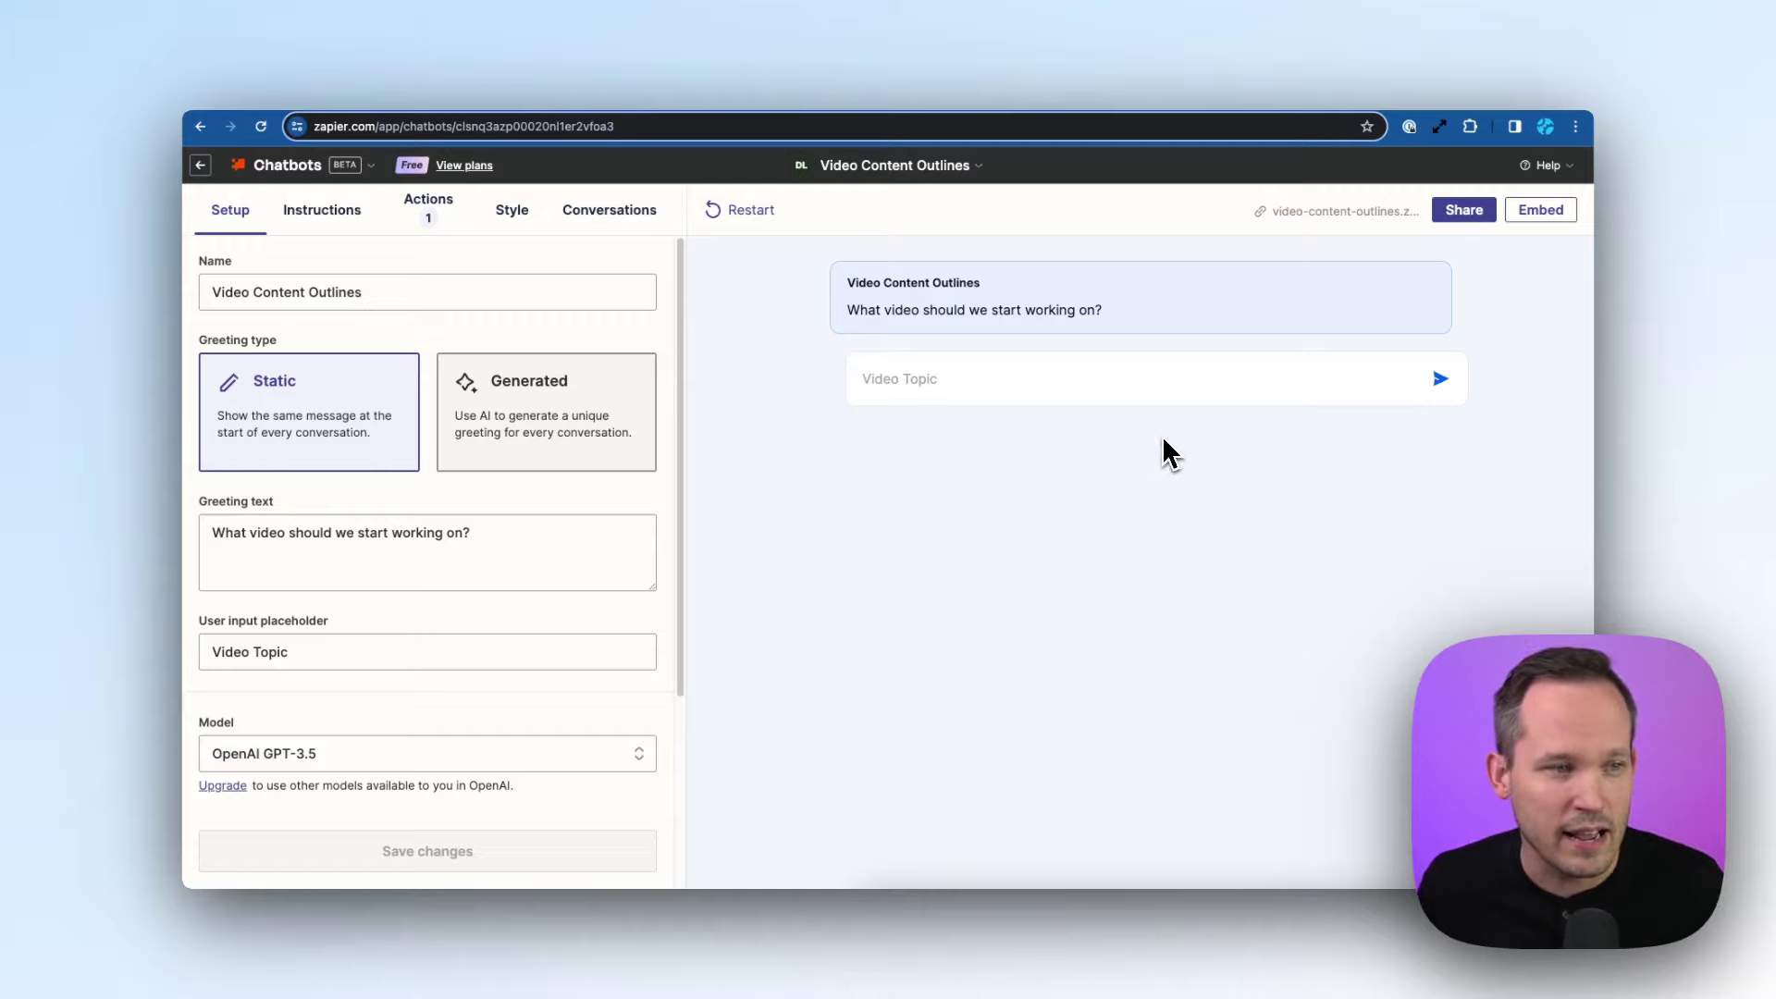
Scroll the Video Content Outlines Setup panel down to Creativity and back up
scroll(647, 546, "down", 3)
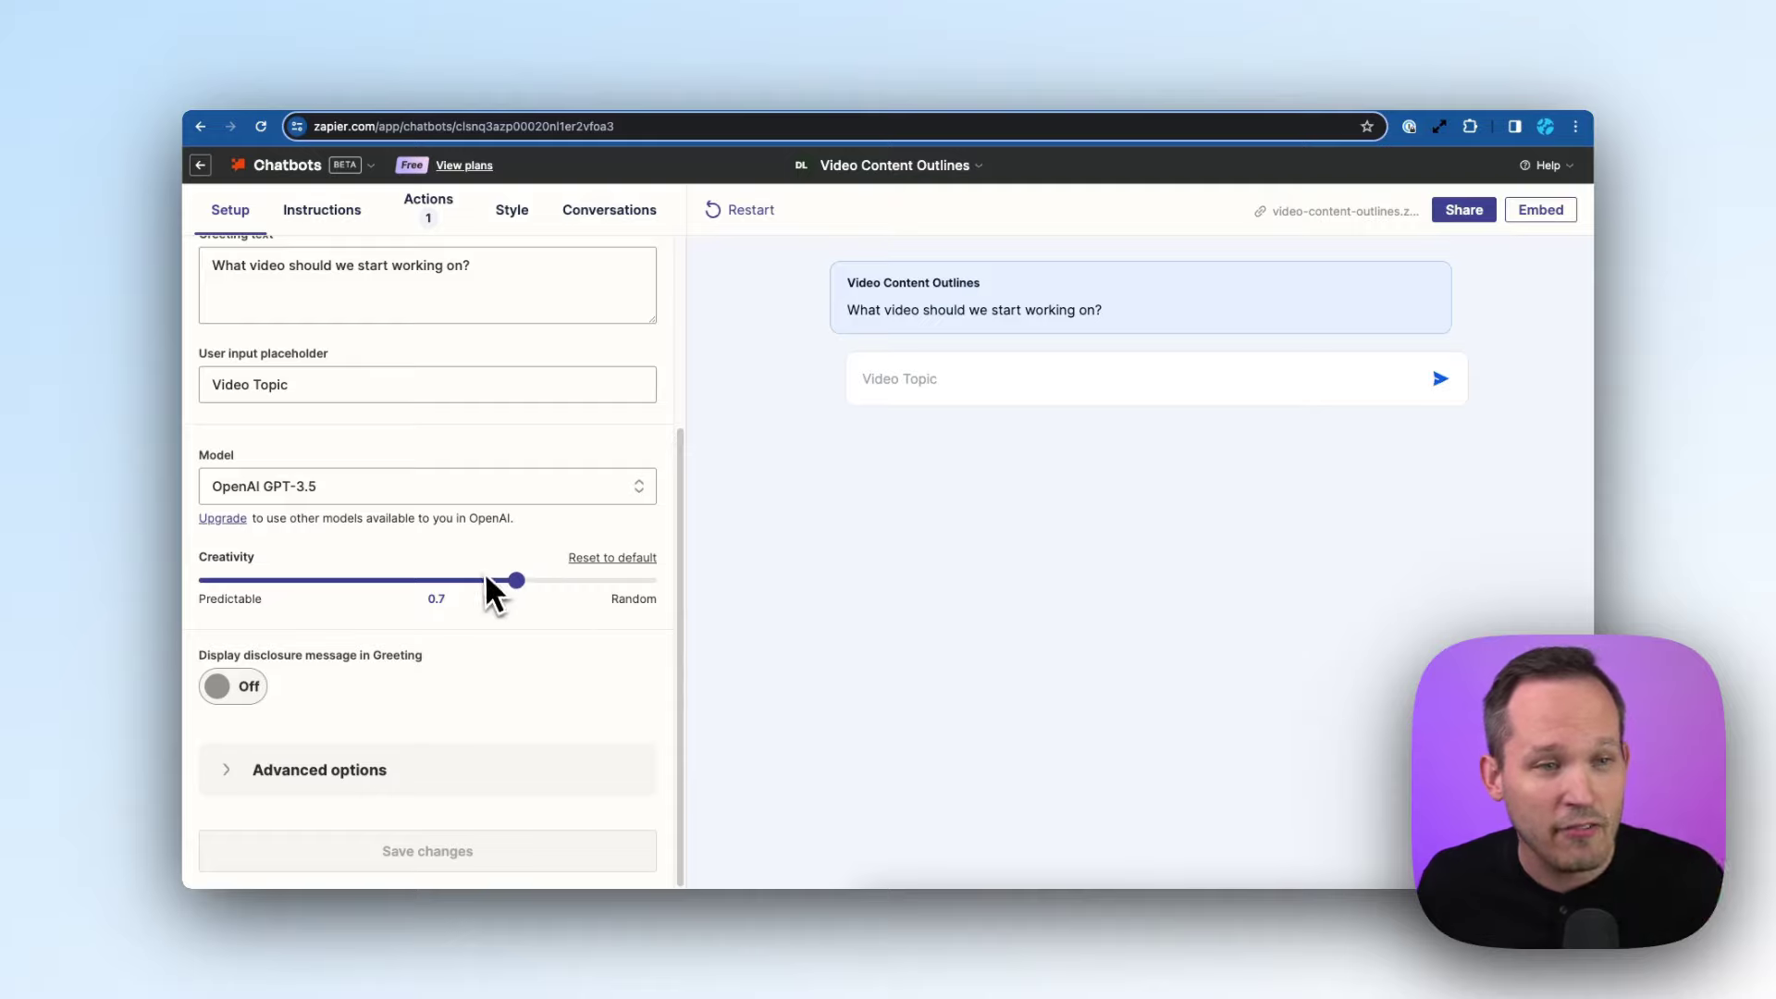
scroll(496, 555, "up", 3)
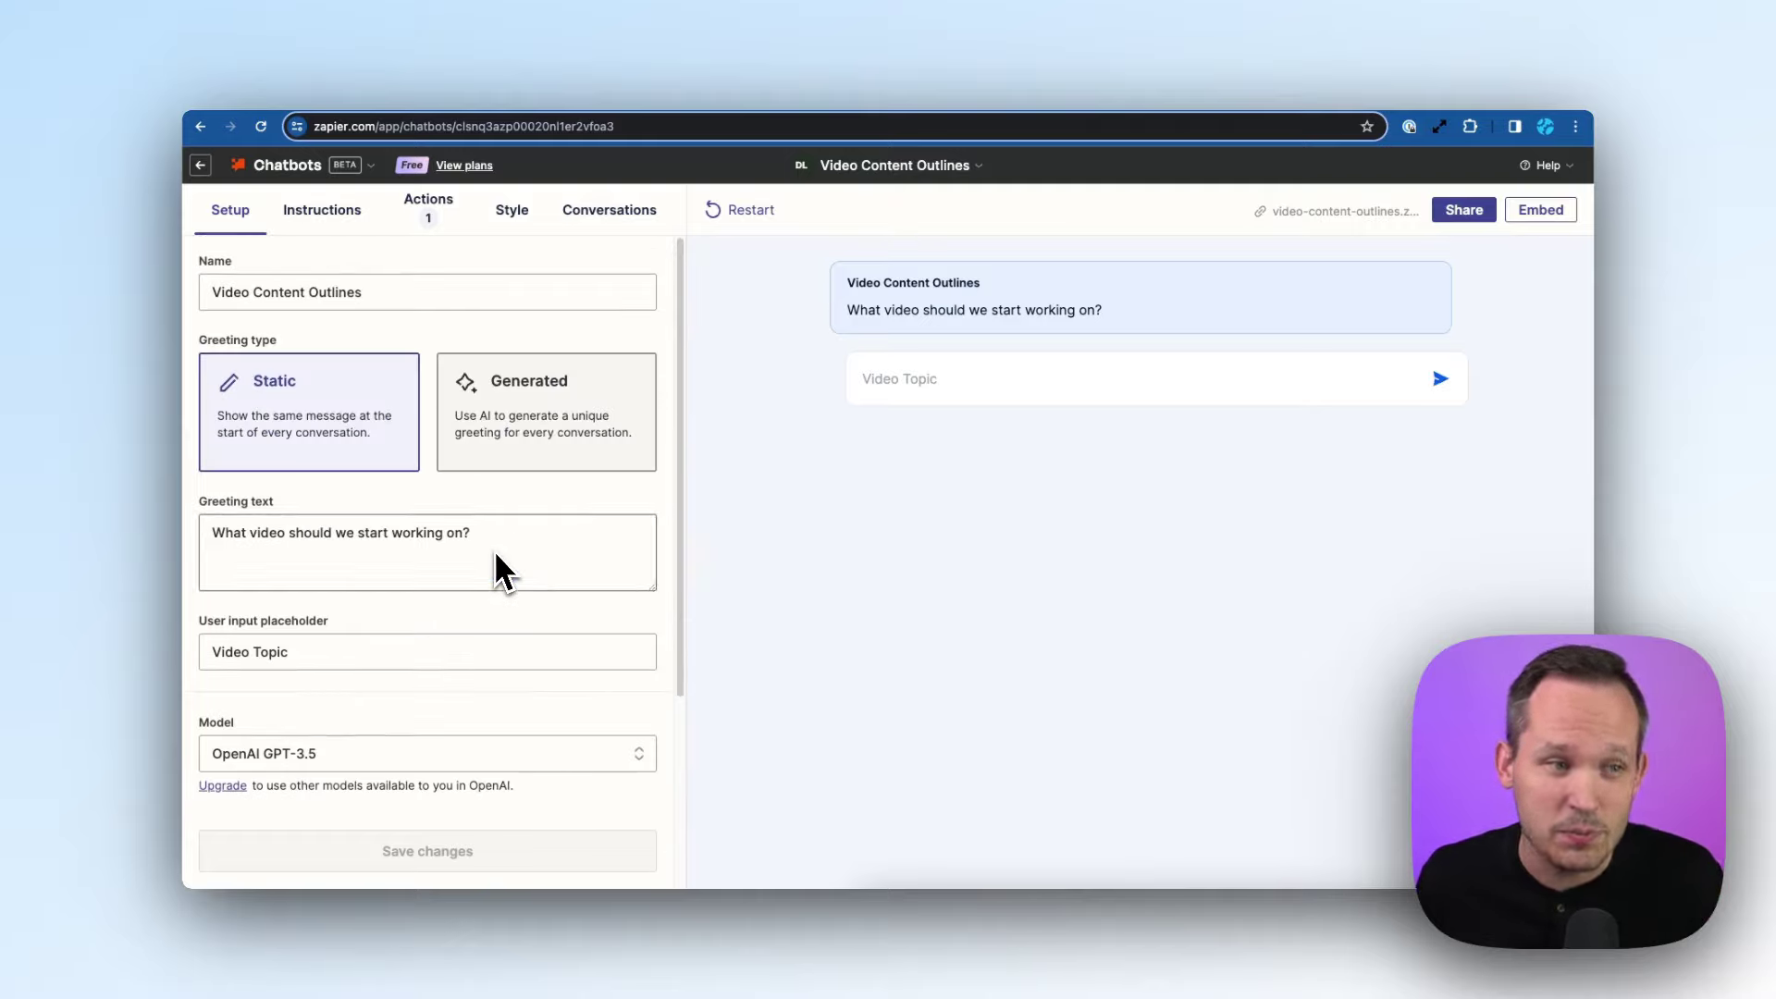